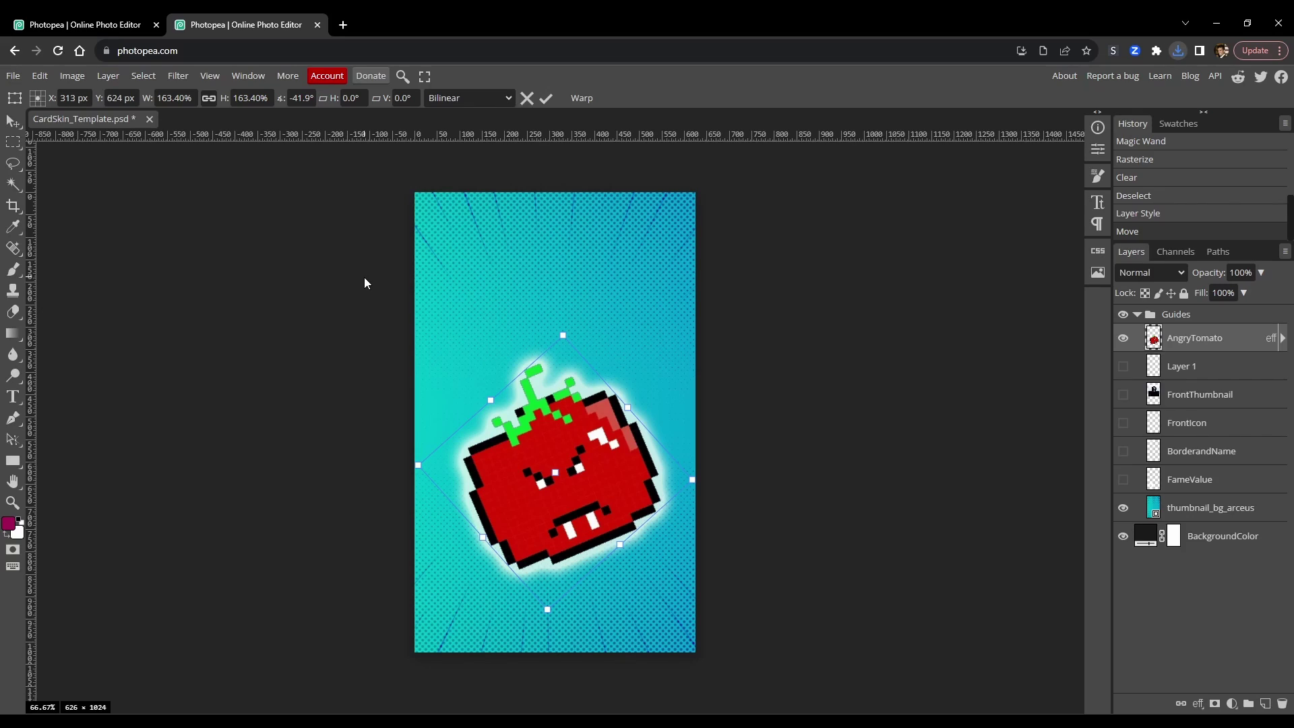
# Step: Open the Roblox website in a new browser tab
pyautogui.click(343, 25)
pyautogui.write('rob')
pyautogui.press('Return')
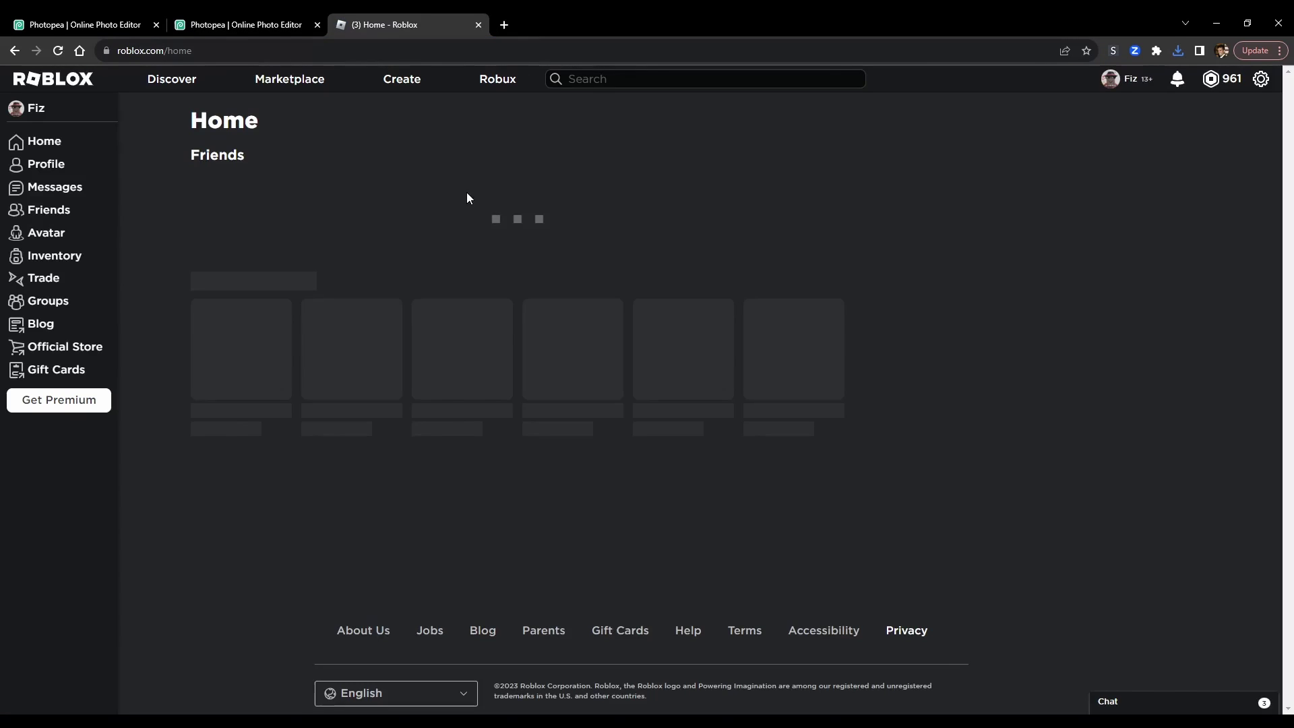
pyautogui.moveTo(290, 203)
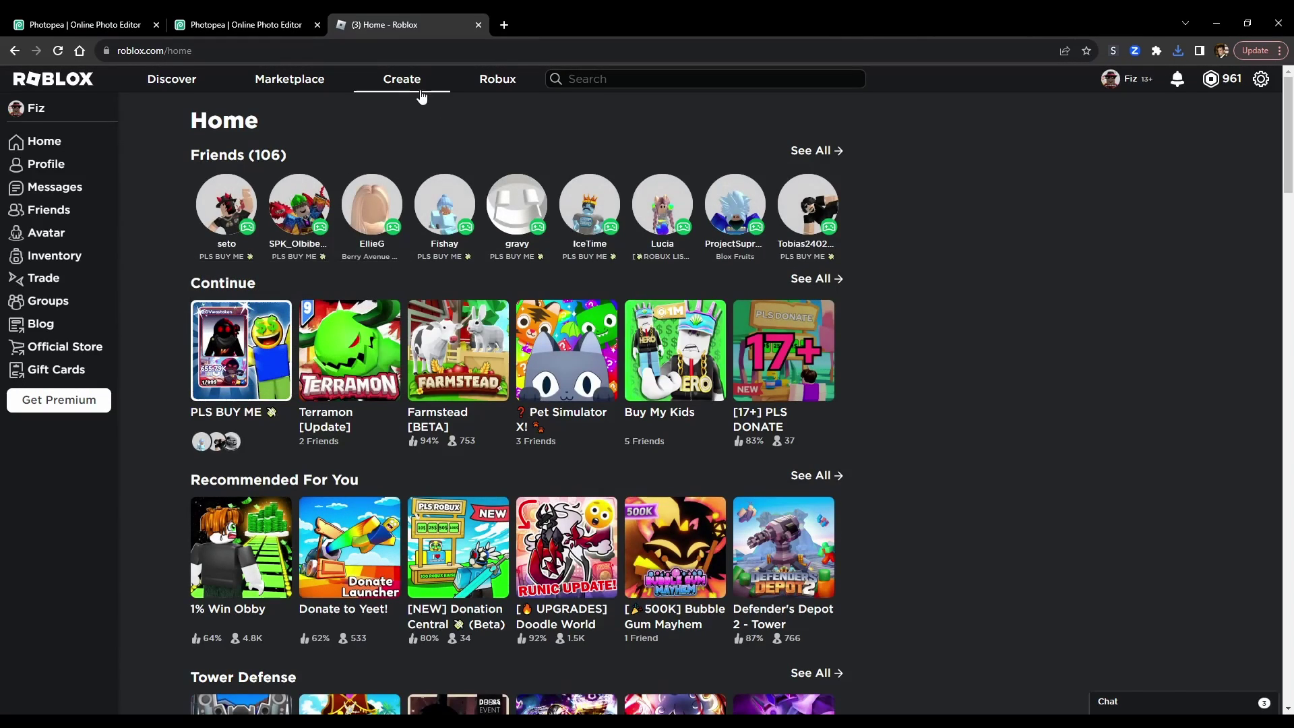
# Step: In Creator Hub, open the Creations dashboard and show the Development Items decals
pyautogui.click(402, 79)
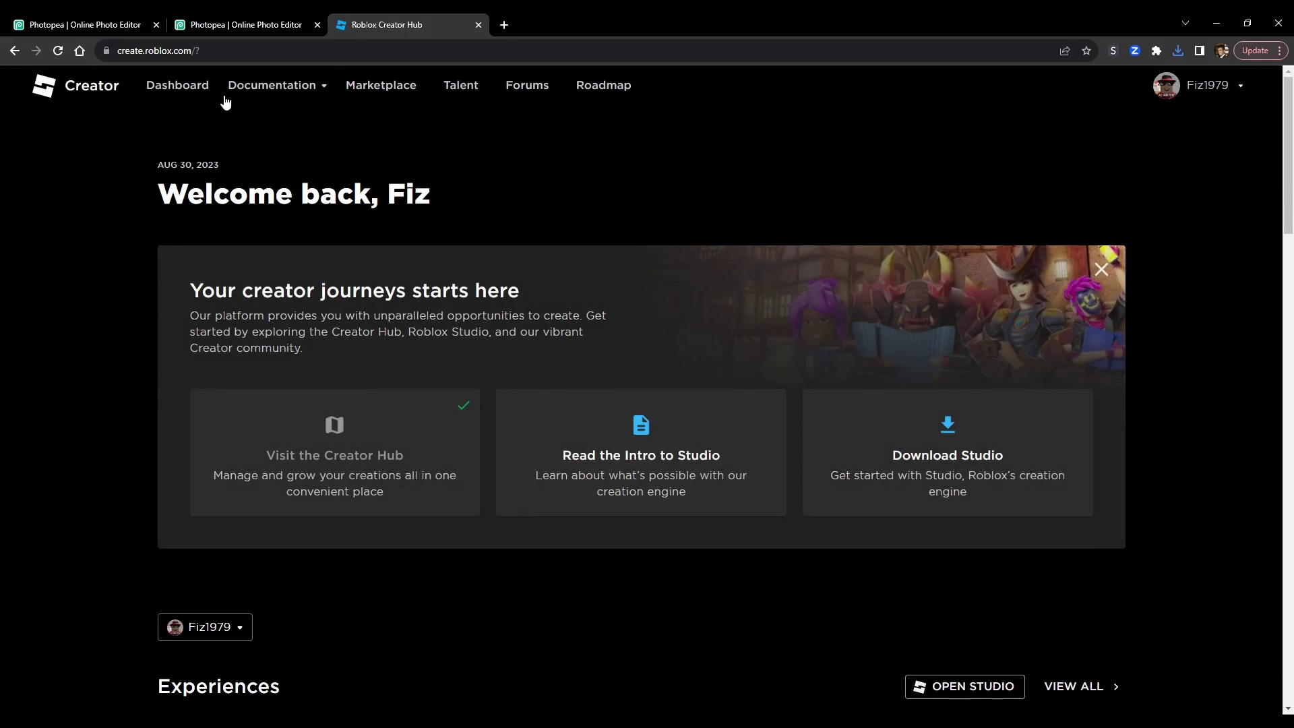
pyautogui.click(190, 87)
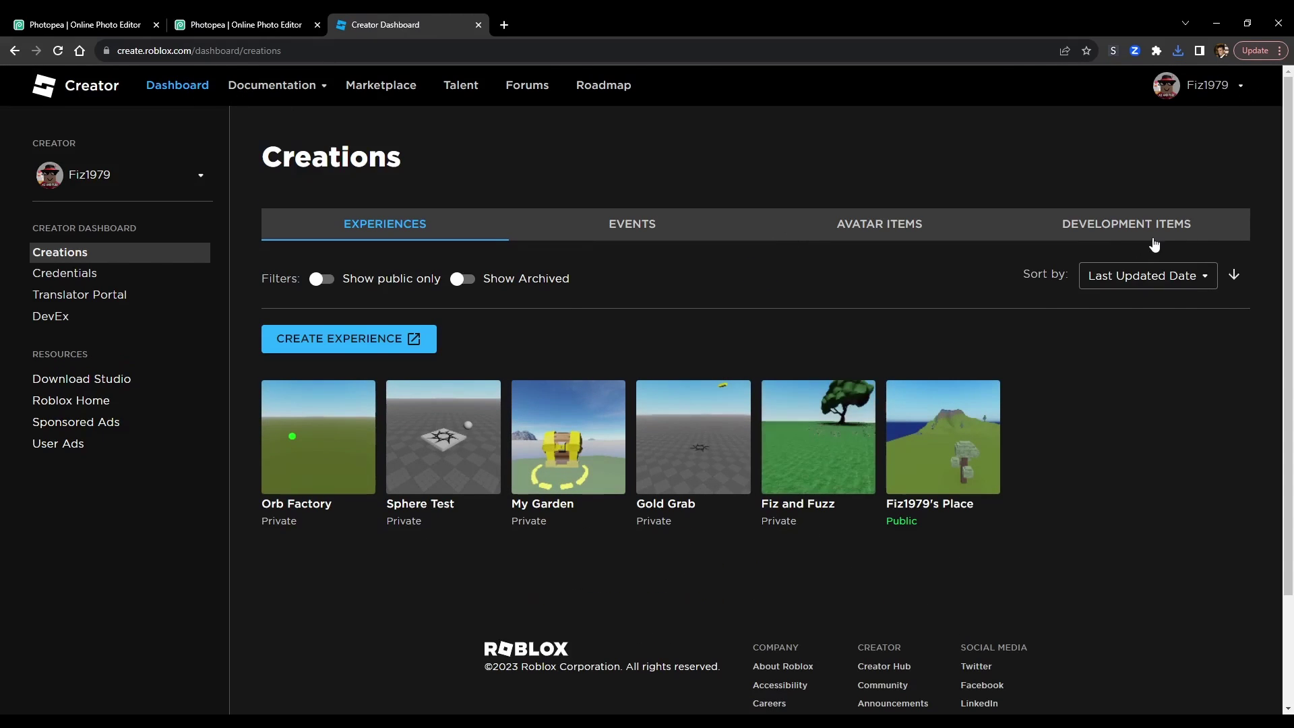
pyautogui.click(1157, 231)
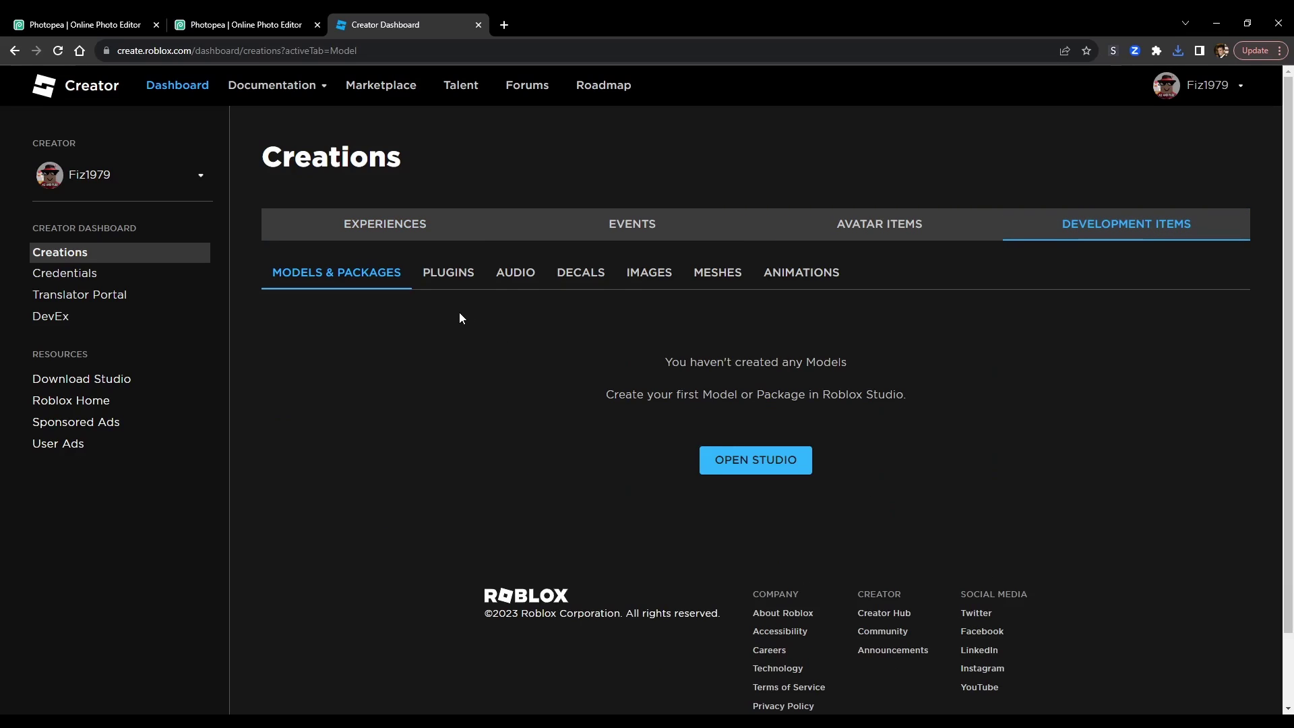
pyautogui.click(584, 283)
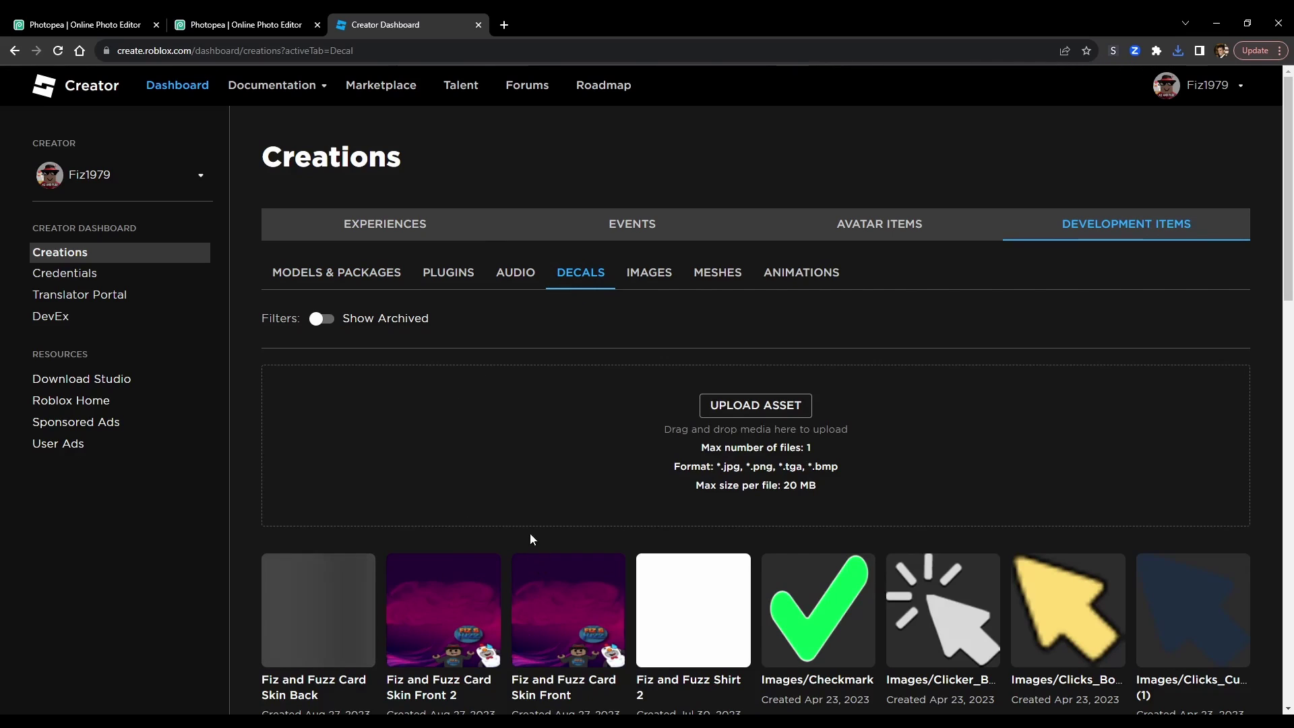
# Step: Upload CardSkin_Example.jpg as a decal named 'Pls Buy Me Card Skin Front'
pyautogui.click(728, 407)
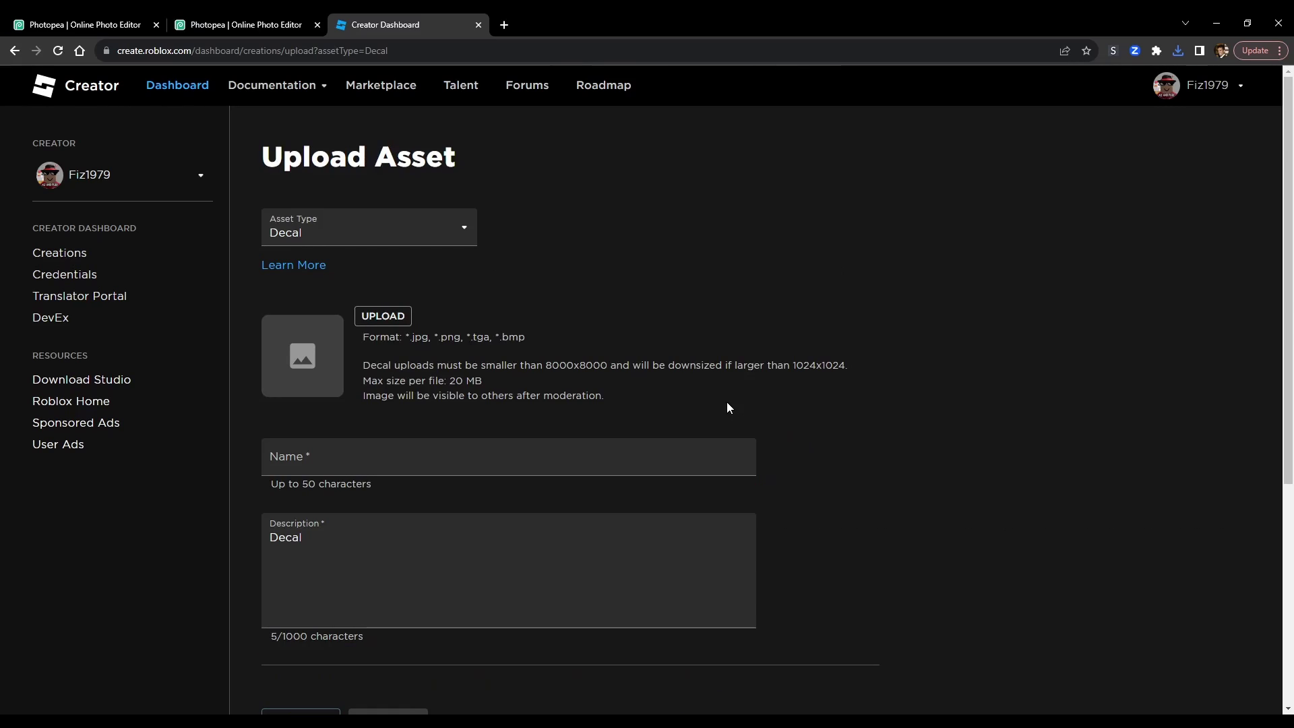
pyautogui.click(369, 318)
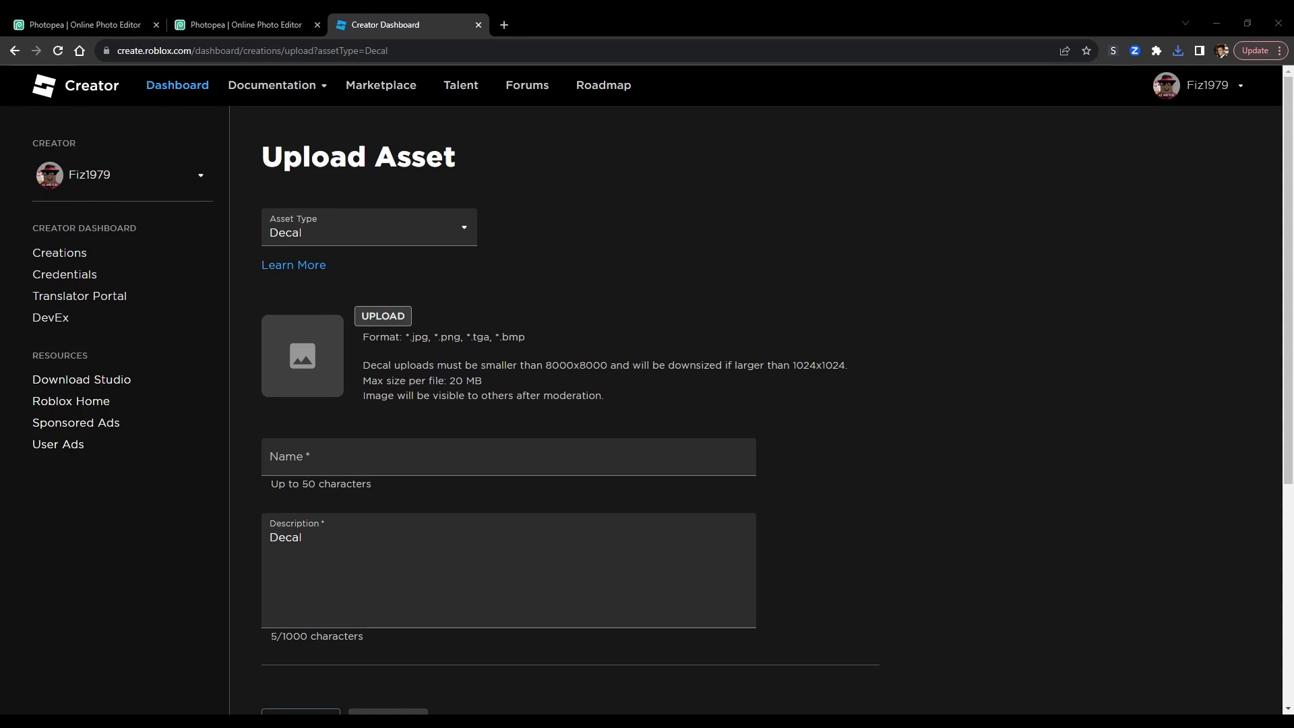
pyautogui.press('Return')
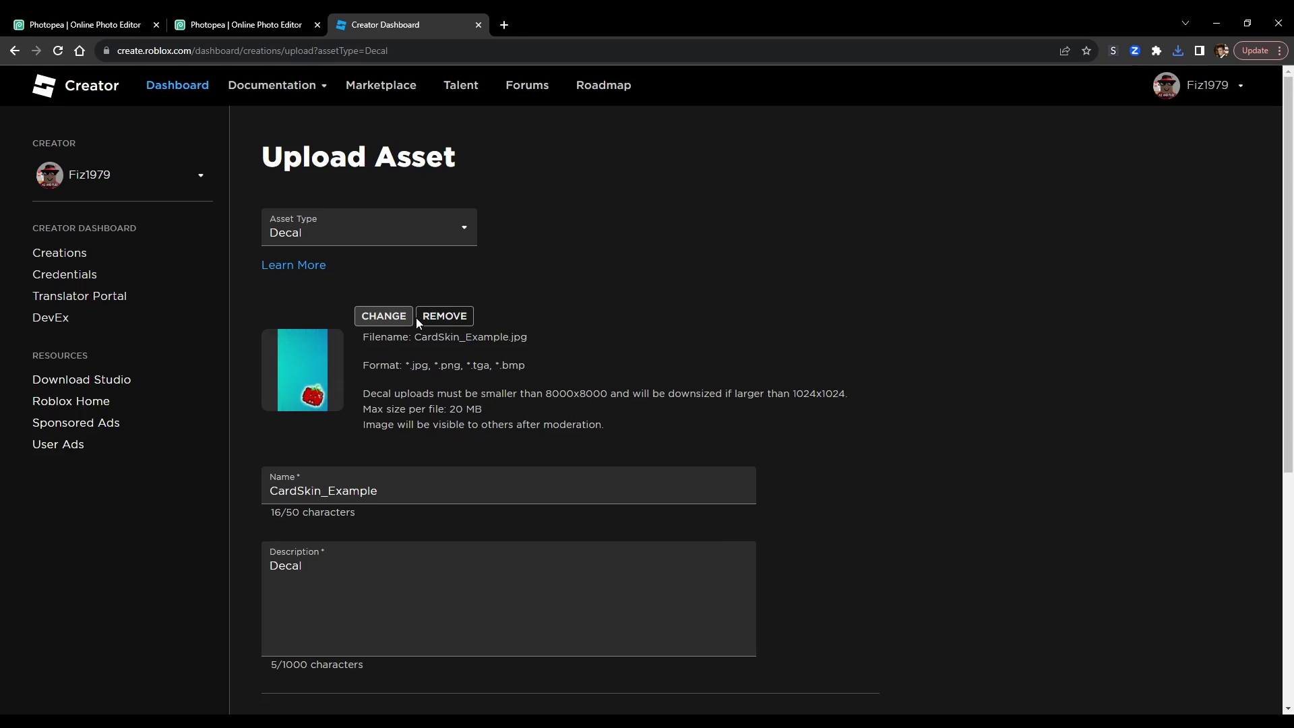
pyautogui.click(401, 493)
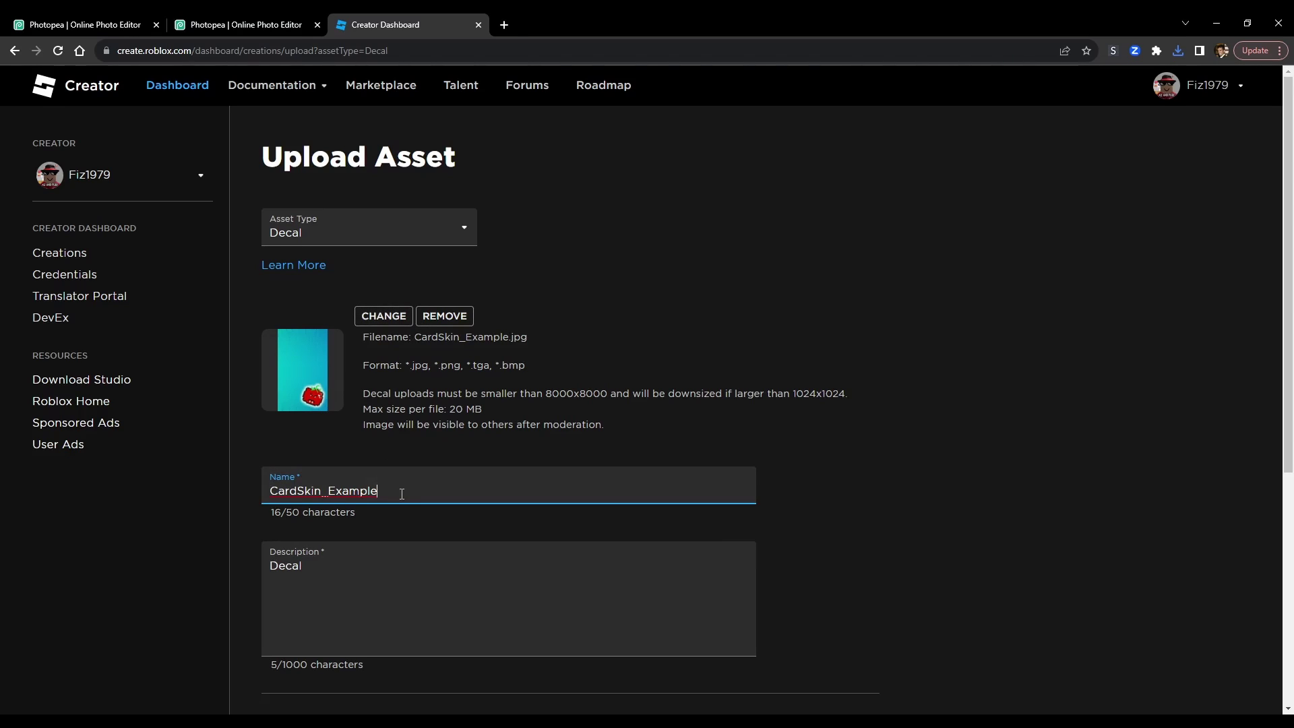
pyautogui.press('BackSpace')
pyautogui.press('BackSpace')
pyautogui.press('BackSpace')
pyautogui.press('BackSpace')
pyautogui.press('BackSpace')
pyautogui.press('BackSpace')
pyautogui.press('BackSpace')
pyautogui.press('BackSpace')
pyautogui.press('BackSpace')
pyautogui.press('BackSpace')
pyautogui.press('BackSpace')
pyautogui.write('Pls Buy Me Card Skin Front')
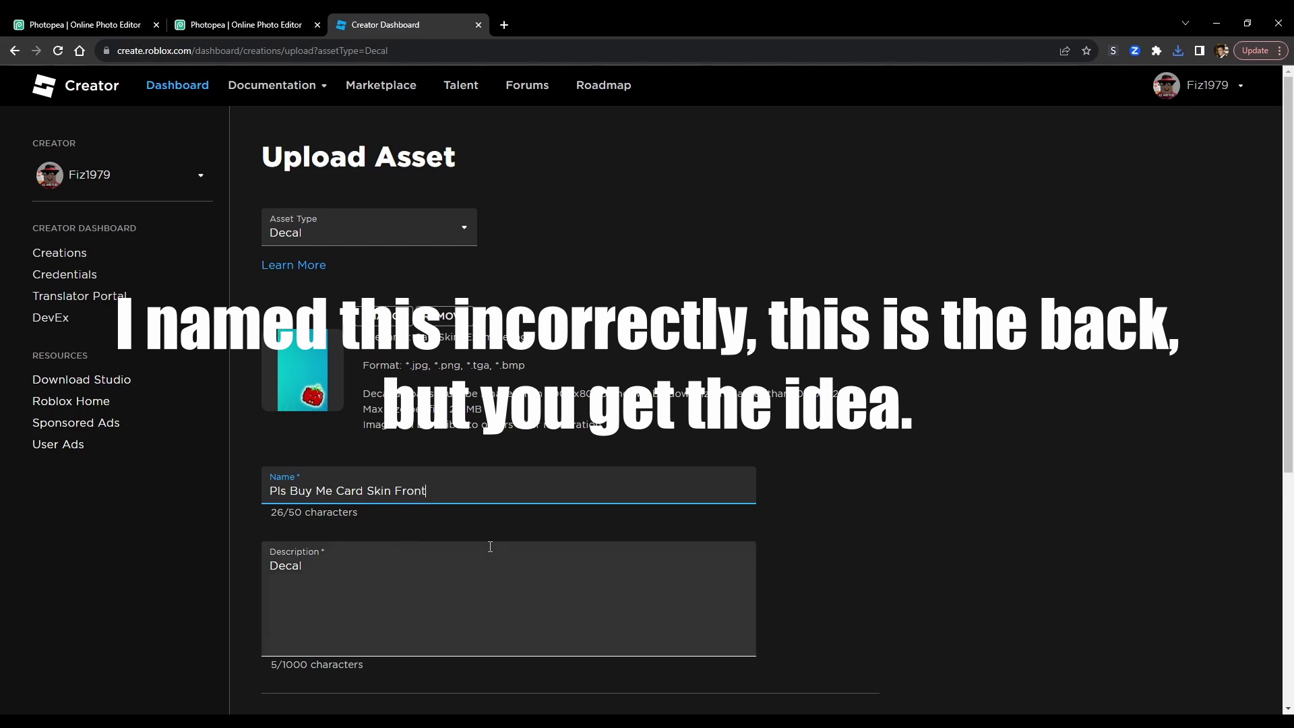
pyautogui.scroll(-3, 406, 527)
pyautogui.click(423, 551)
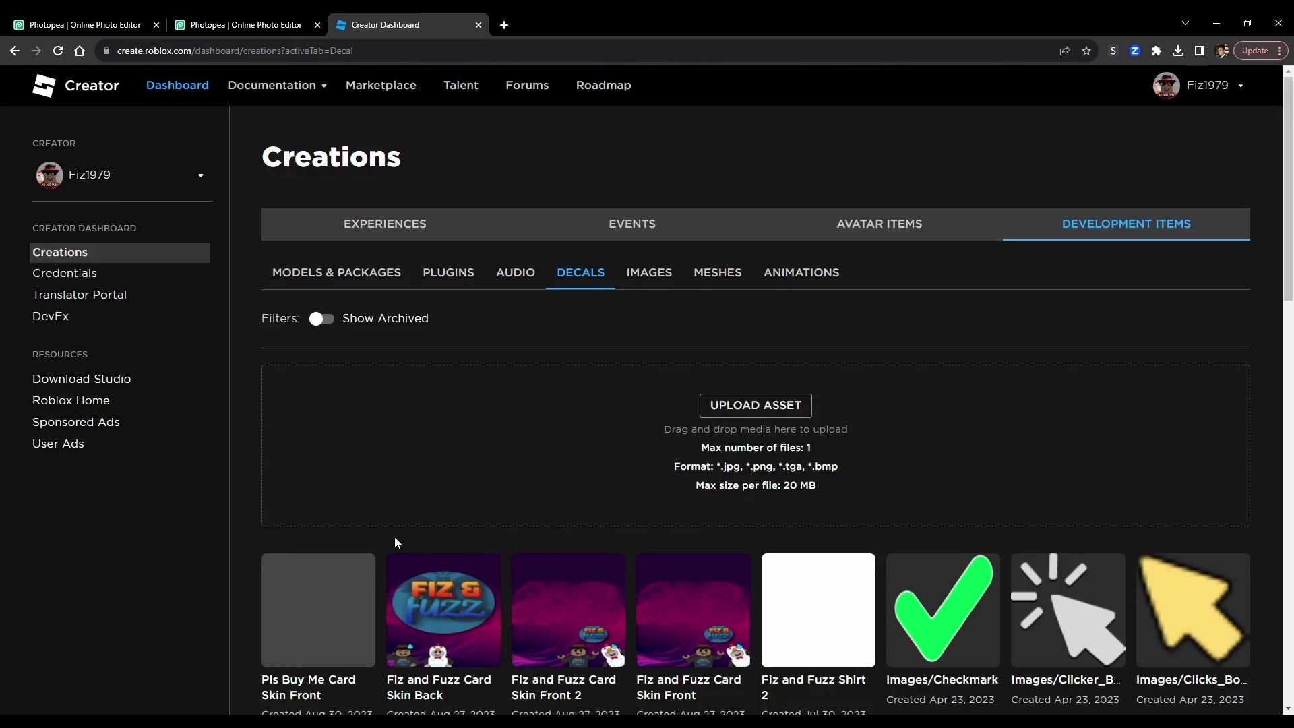
# Step: Upload CardSkin_Example_back.jpg as a decal named 'Pls Buy Me Card Skin Back'
pyautogui.click(793, 413)
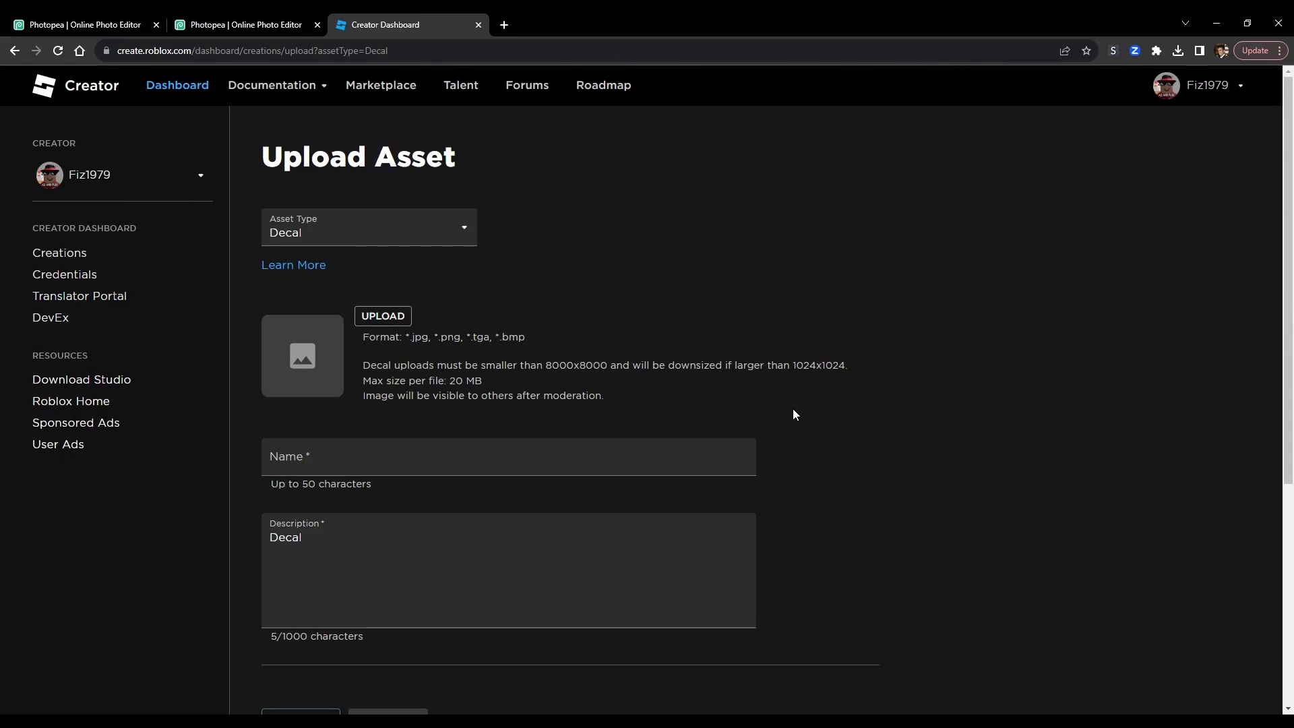
pyautogui.click(377, 316)
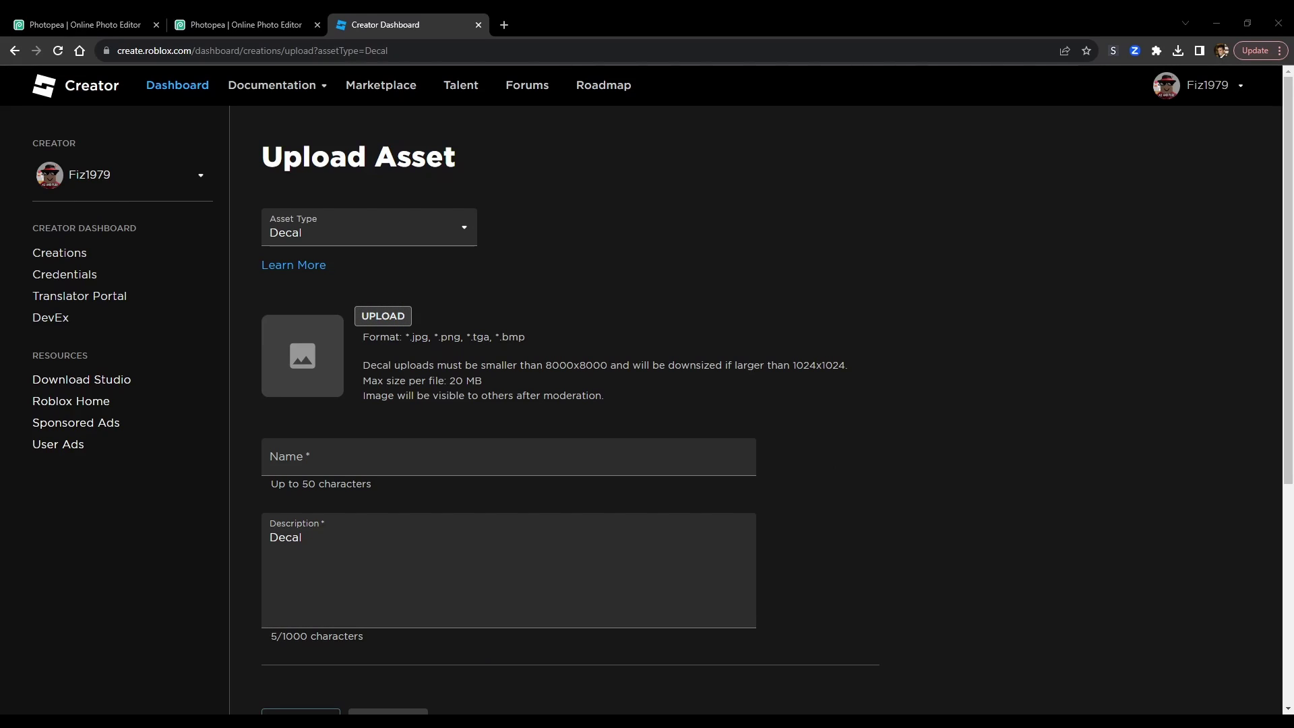
pyautogui.click(433, 495)
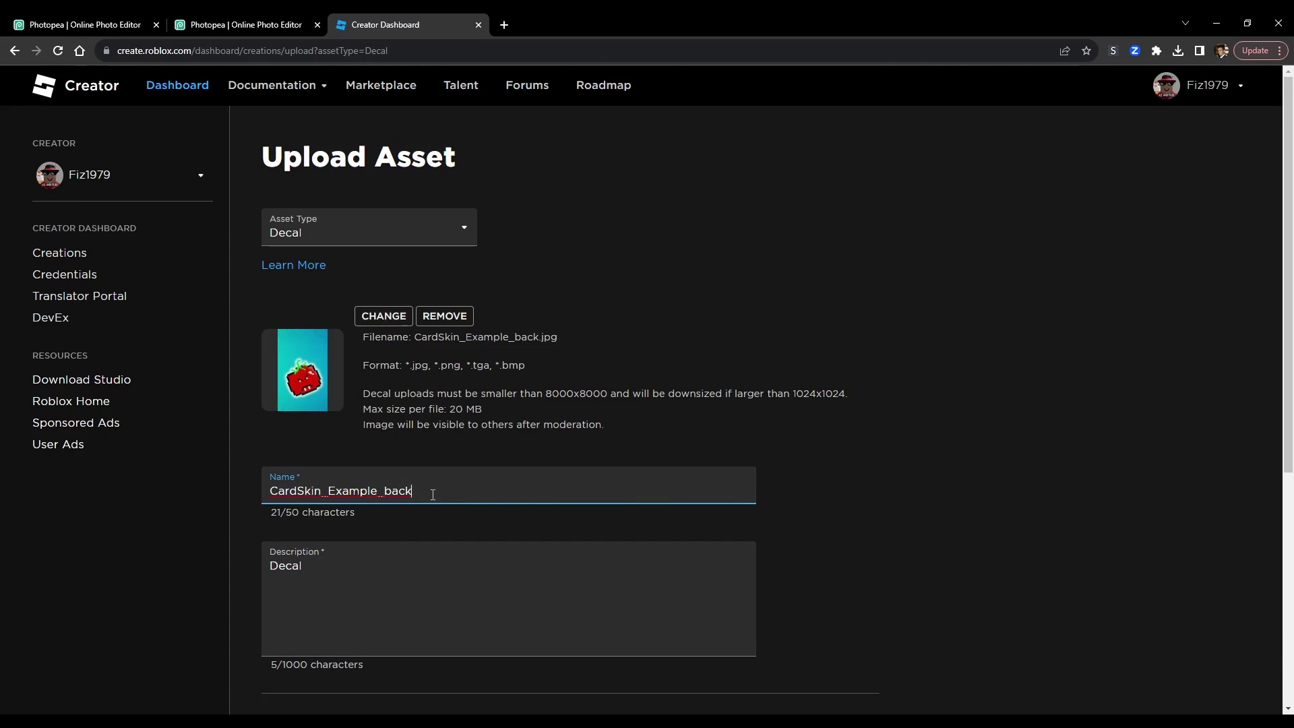
pyautogui.hotkey('ctrl', 'a')
pyautogui.write('Pls')
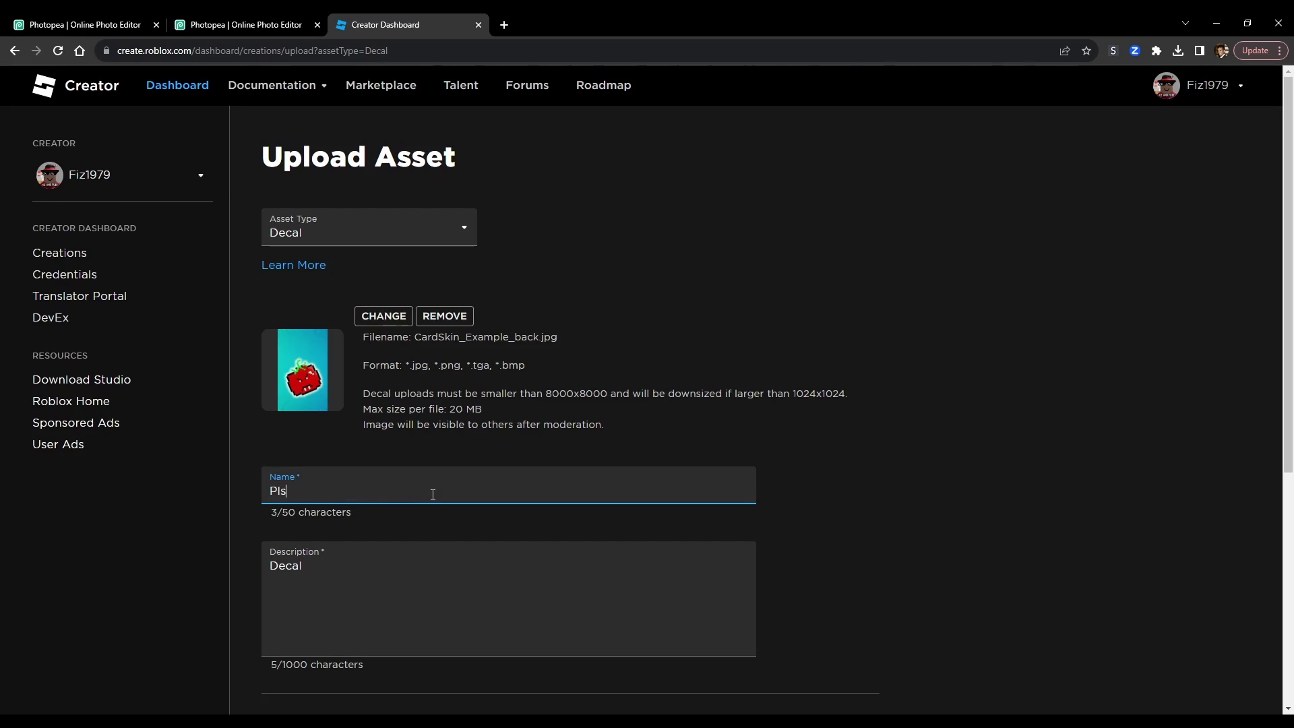
pyautogui.write(' Buy Me Card Skin Back')
pyautogui.scroll(-2, 429, 490)
pyautogui.click(373, 622)
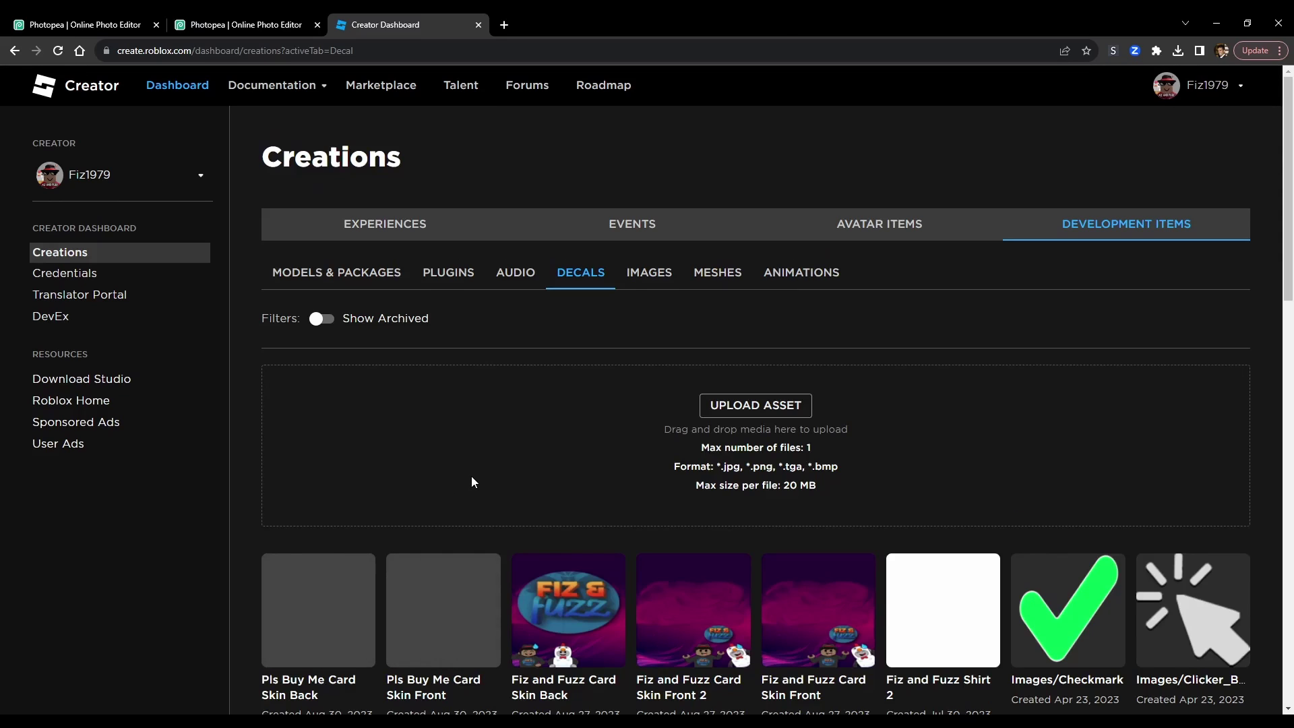
# Step: From the uploaded images list, copy the asset ID of 'Pls Buy Me Card Skin Back'
pyautogui.scroll(-1, 472, 480)
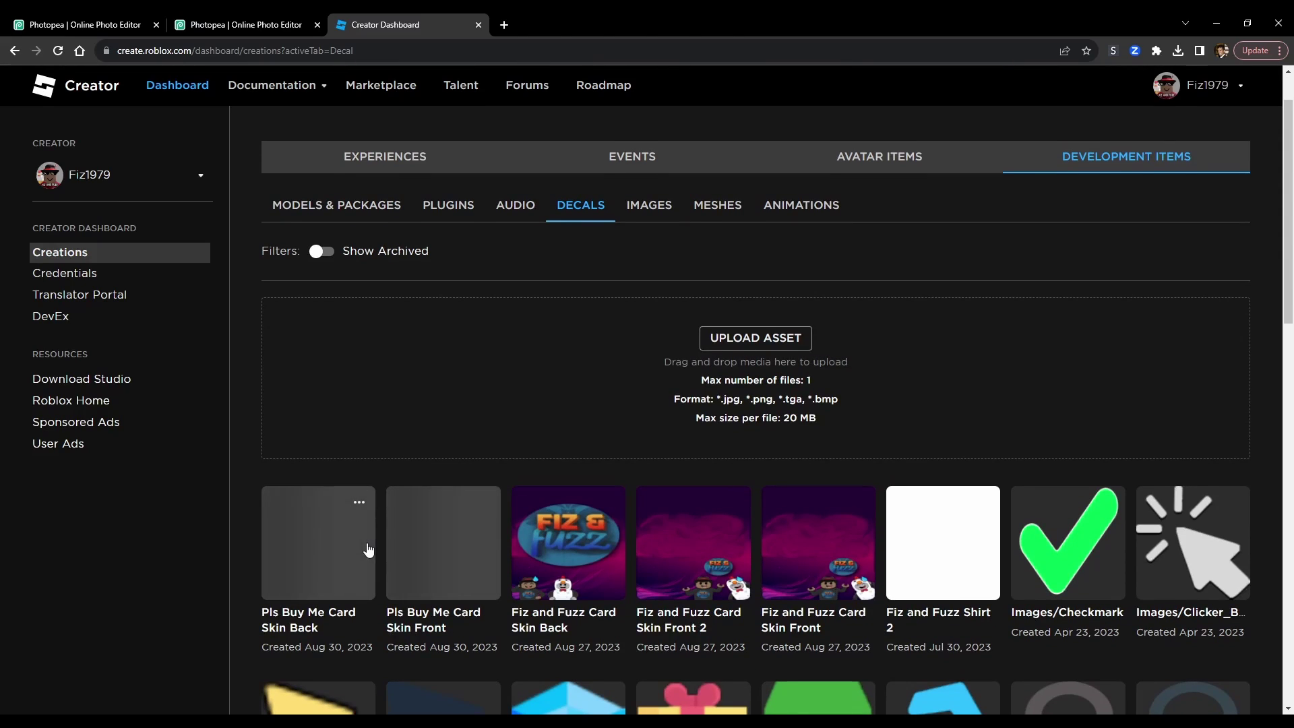
pyautogui.click(651, 205)
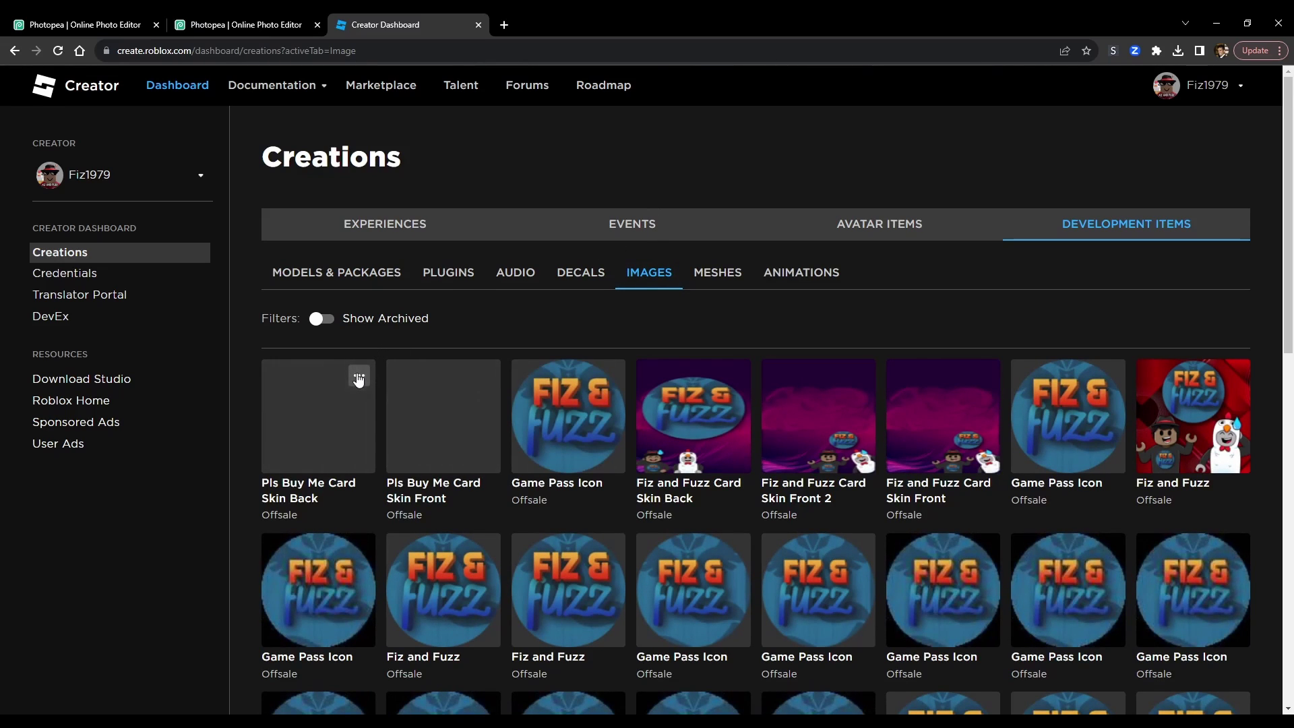
pyautogui.click(359, 378)
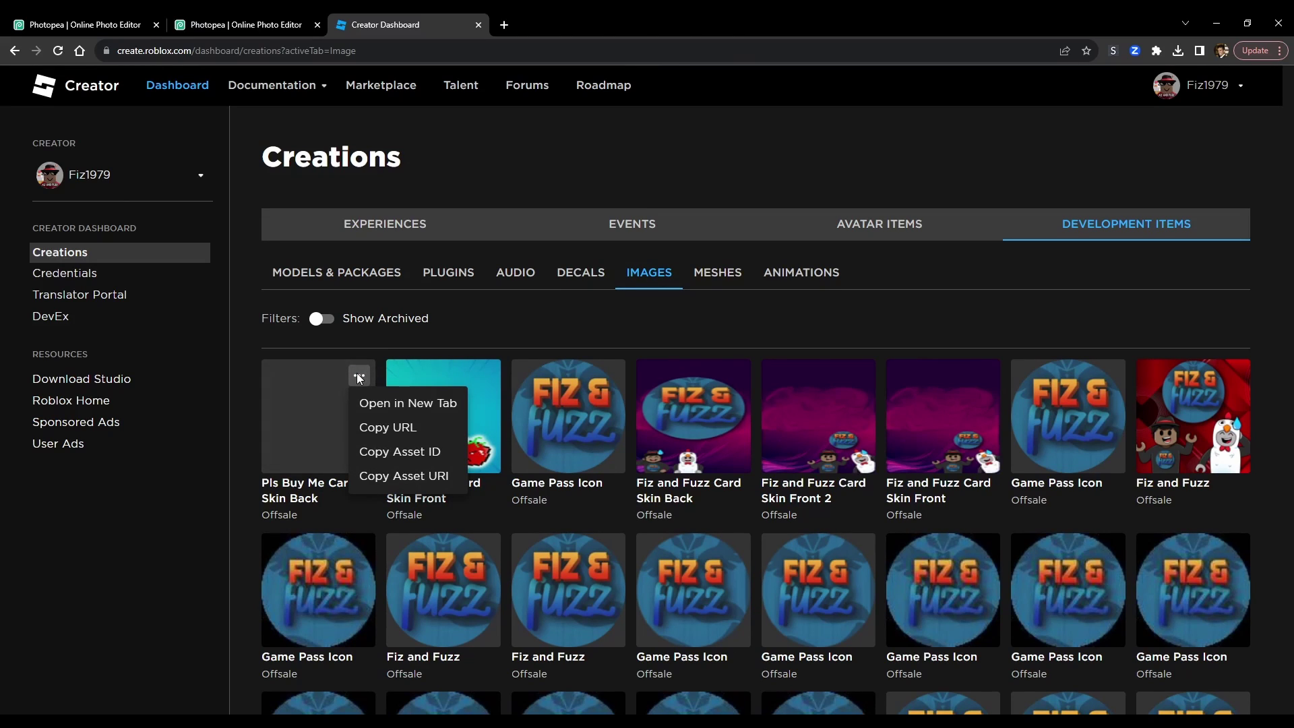
pyautogui.click(393, 453)
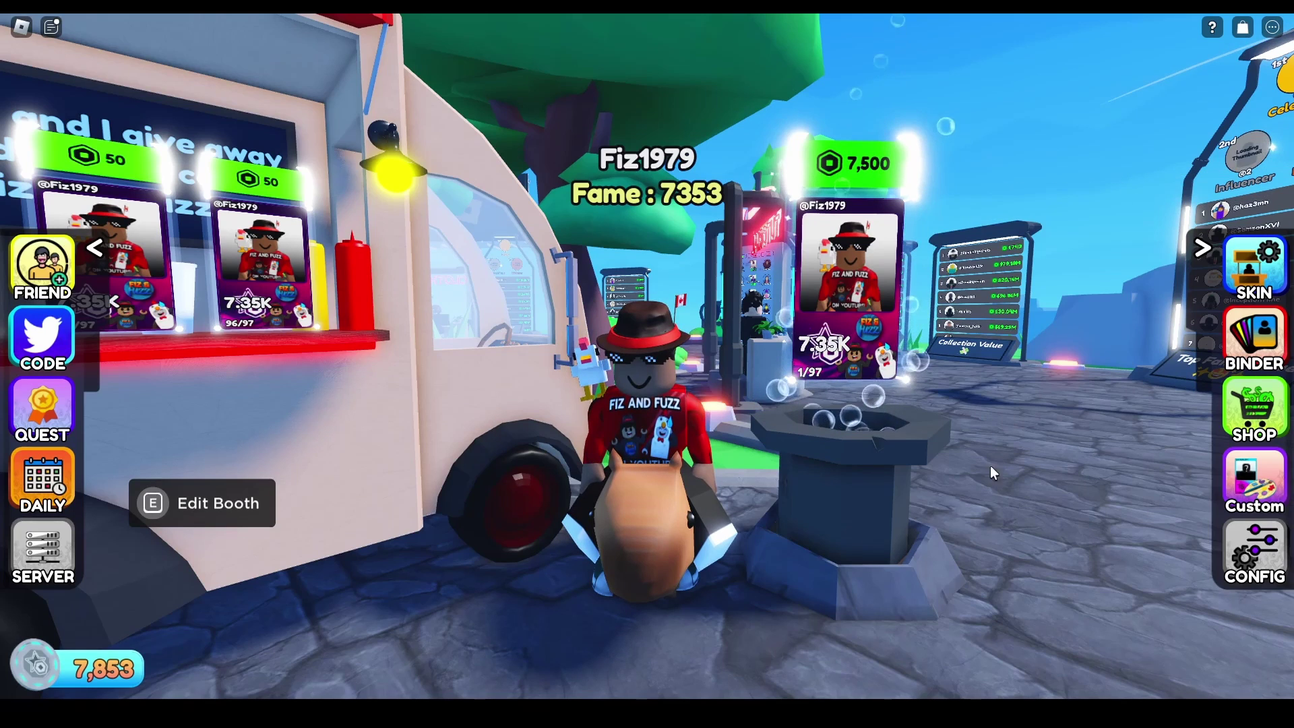
pyautogui.click(1247, 499)
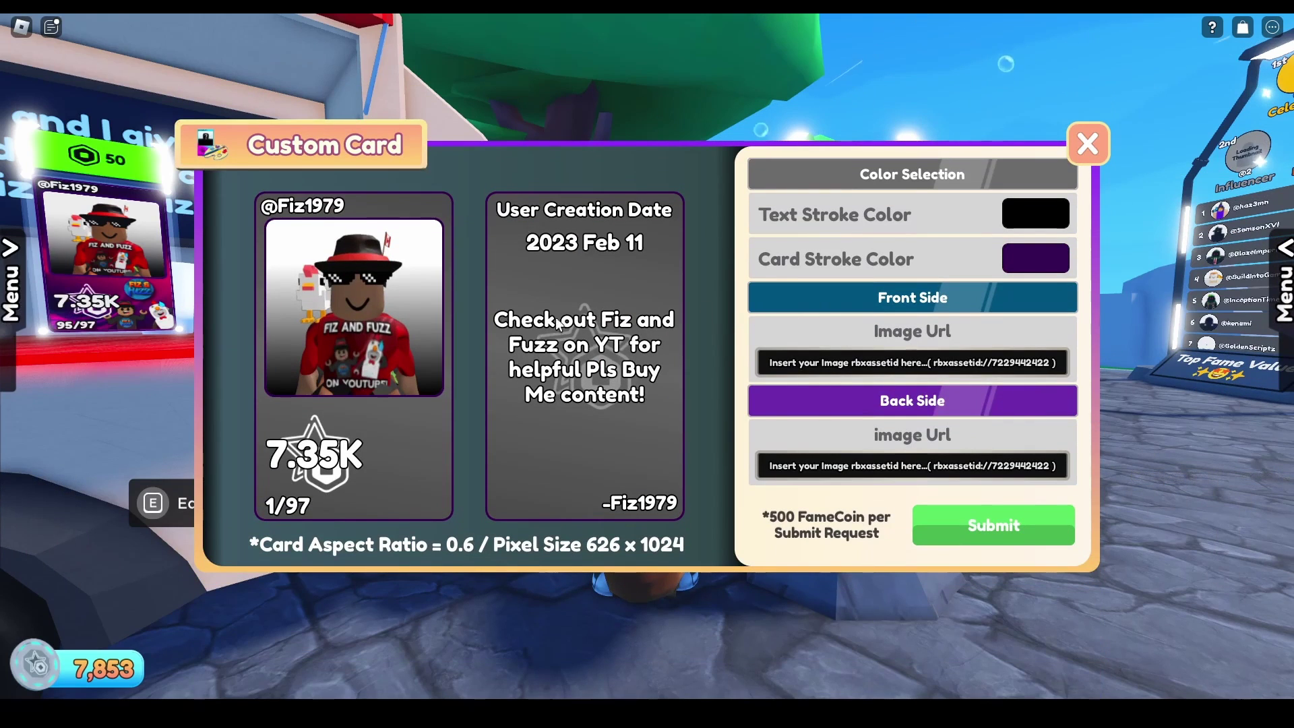
pyautogui.click(929, 362)
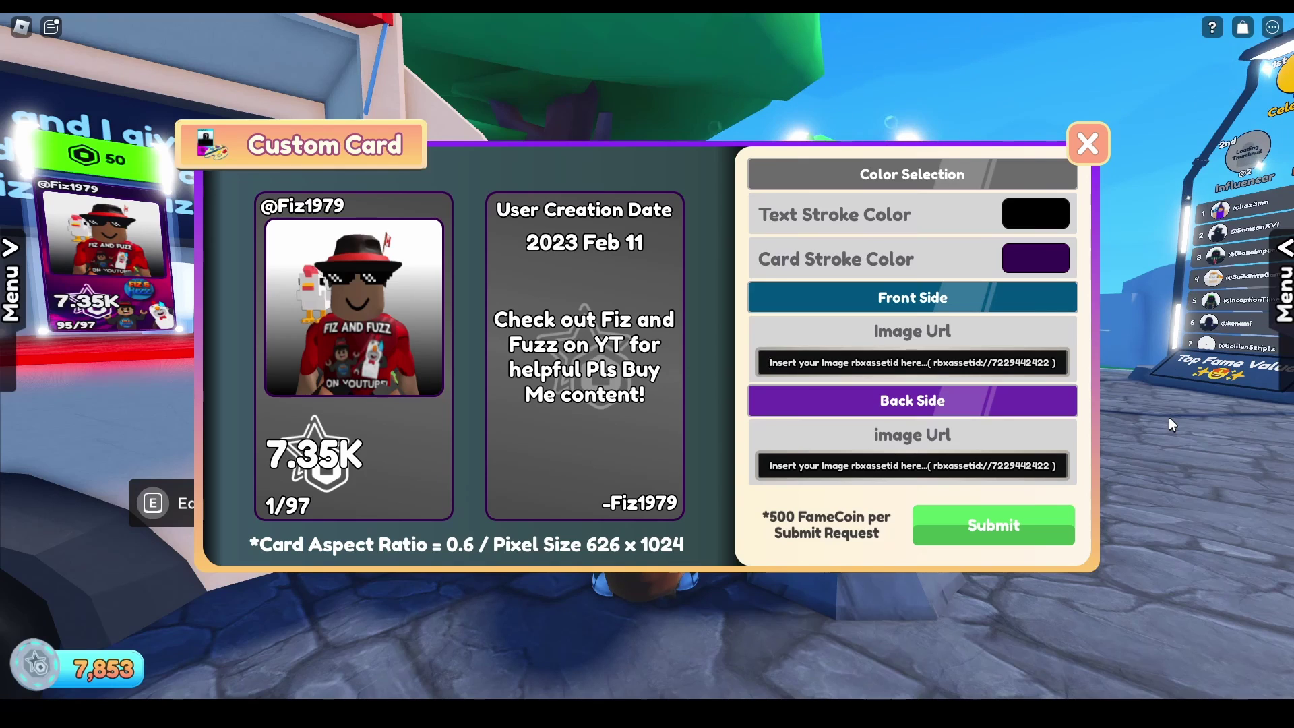
pyautogui.write('rbxassetid:')
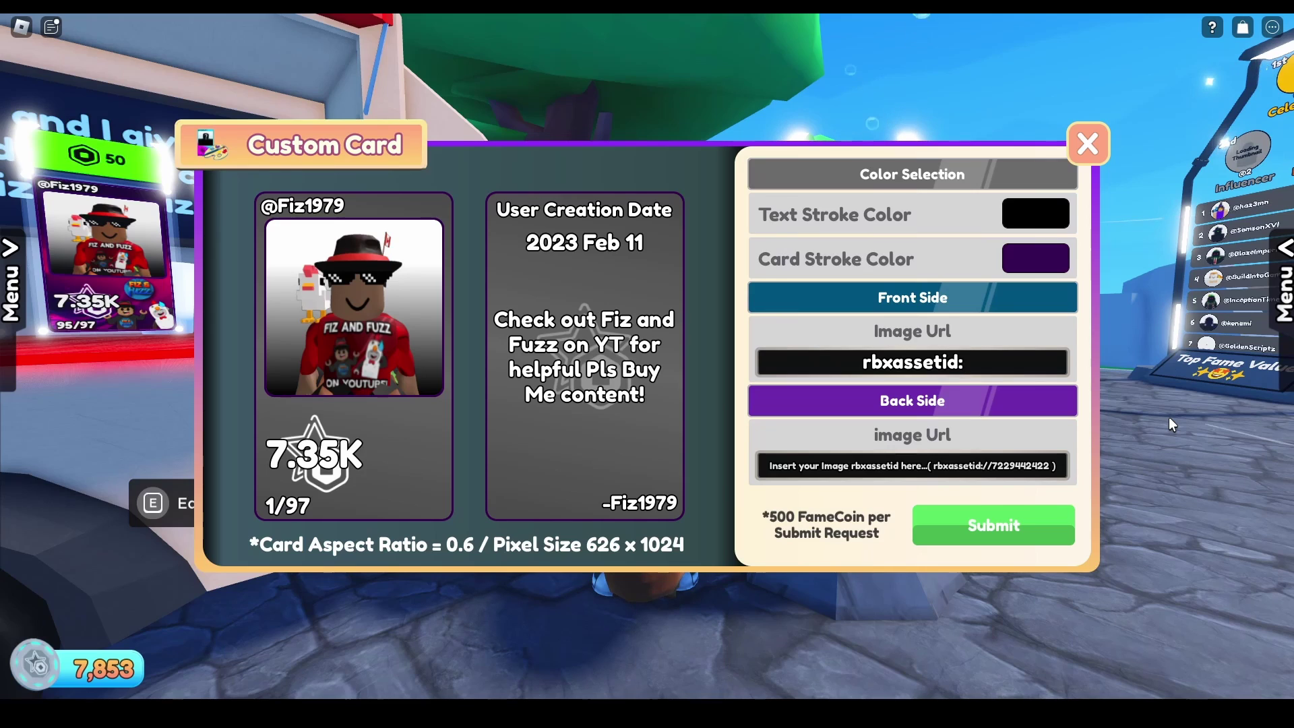
pyautogui.write('//')
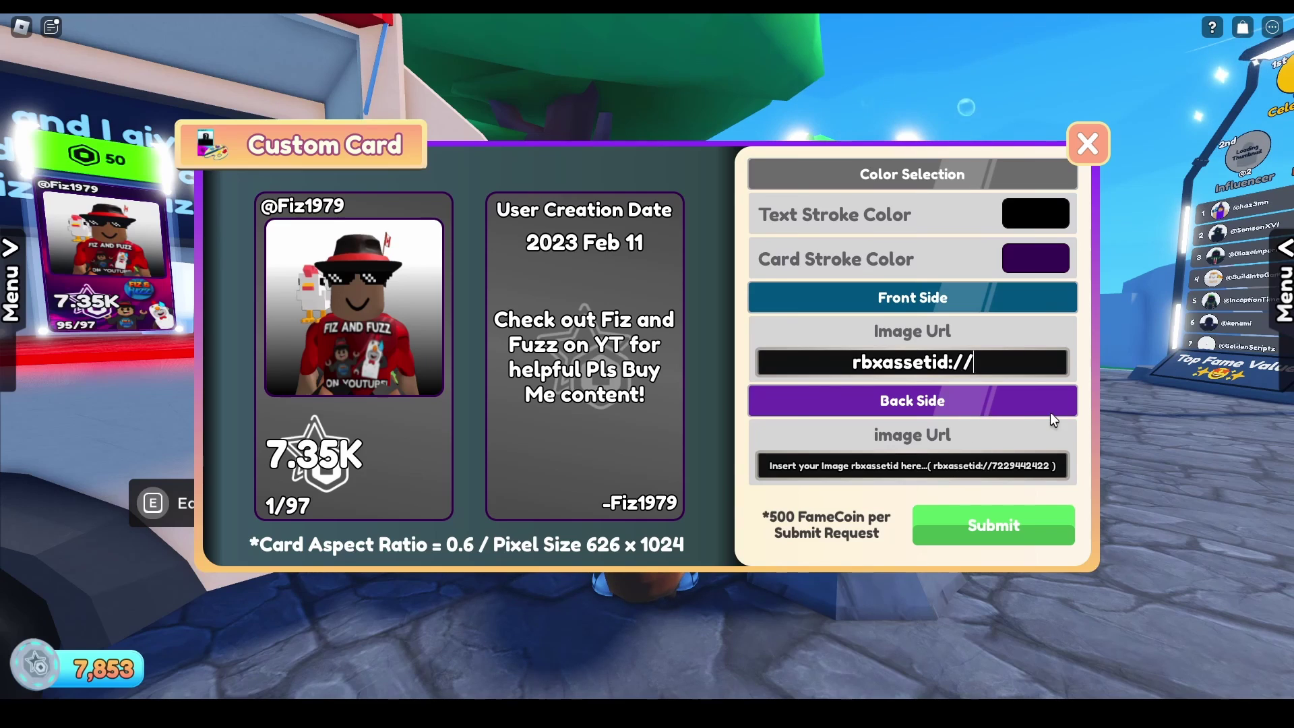
pyautogui.hotkey('ctrl', 'v')
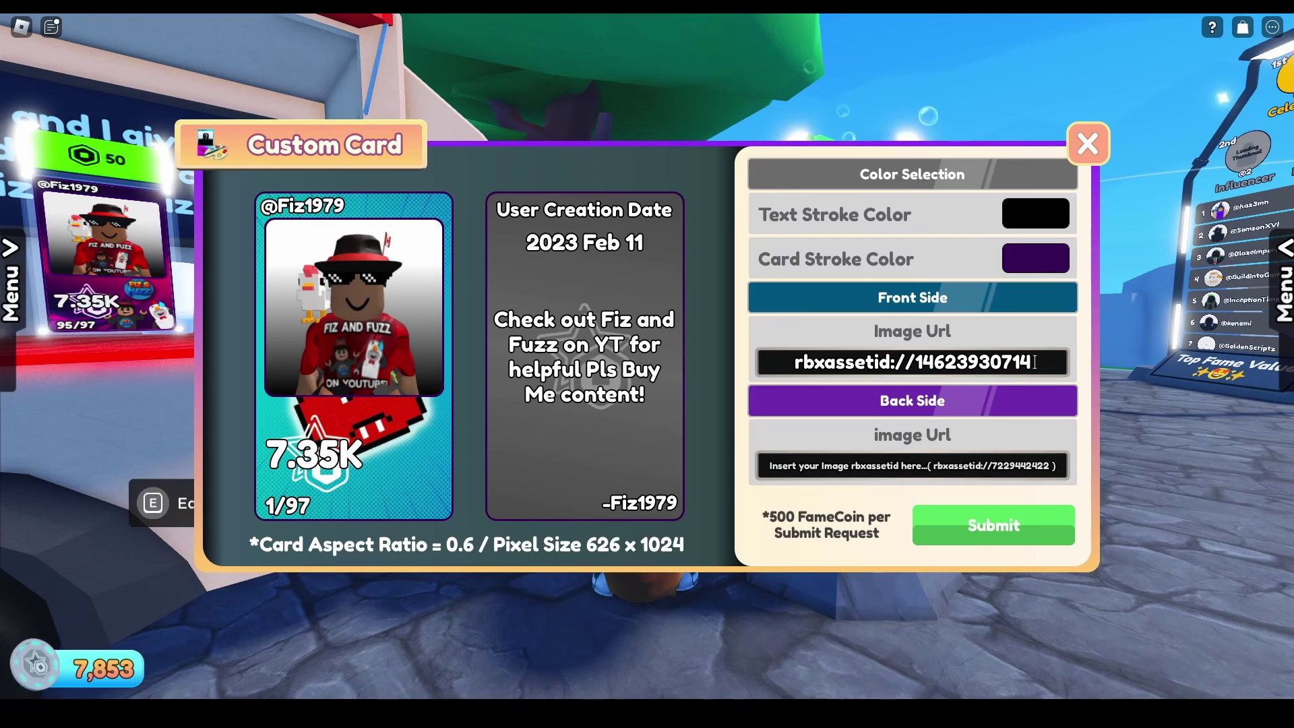
pyautogui.moveTo(1030, 362); pyautogui.dragTo(782, 353)
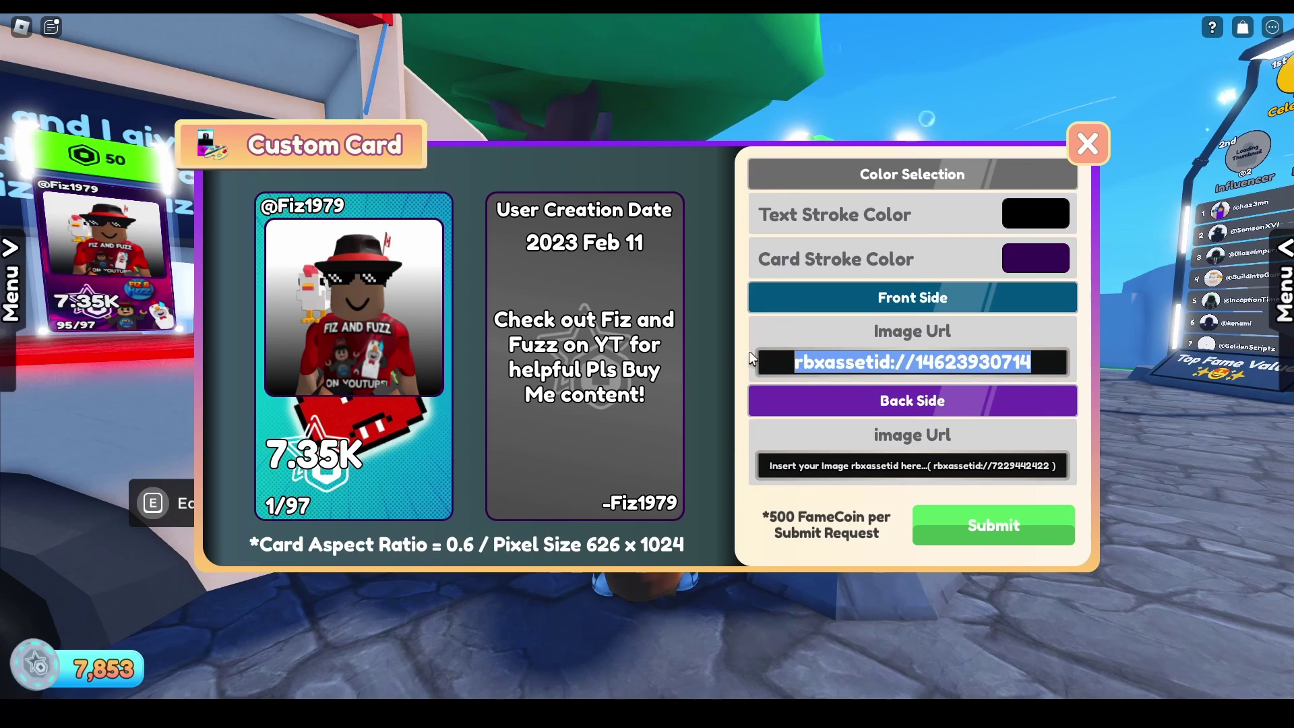
pyautogui.click(896, 359)
pyautogui.moveTo(915, 362); pyautogui.dragTo(786, 362)
pyautogui.click(1047, 365)
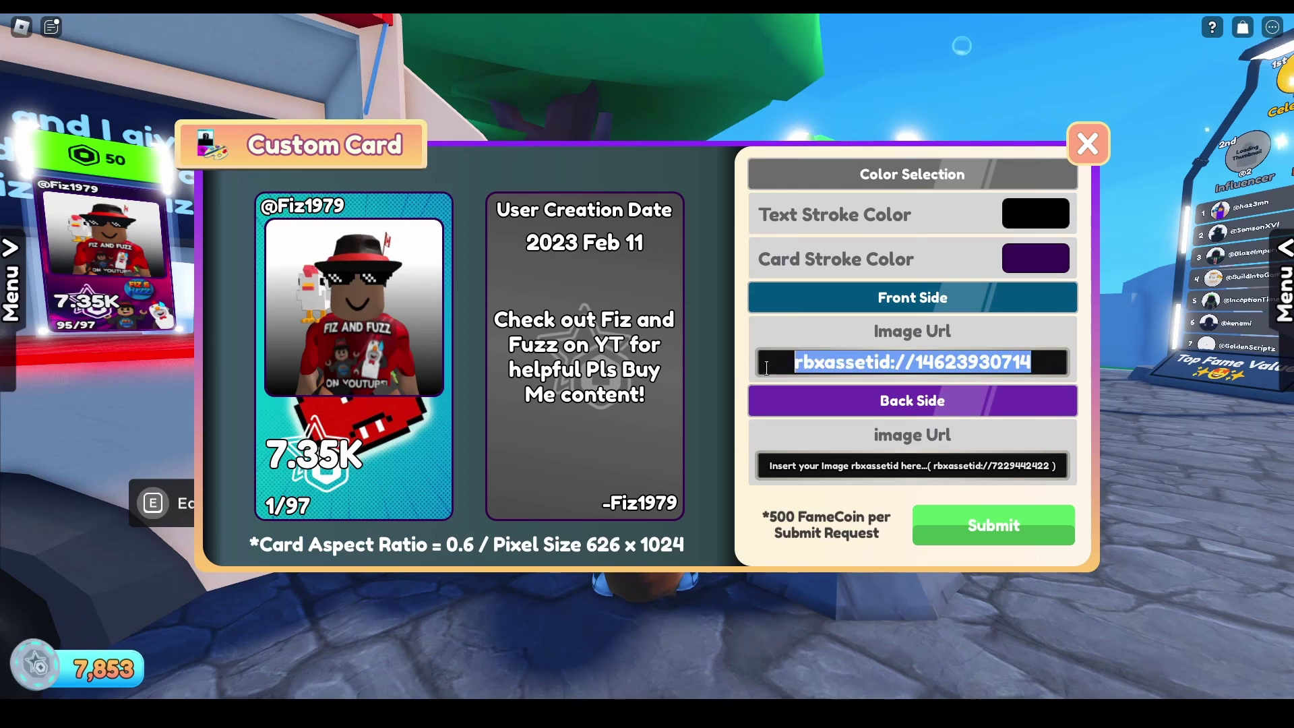
pyautogui.click(822, 465)
pyautogui.hotkey('ctrl', 'v')
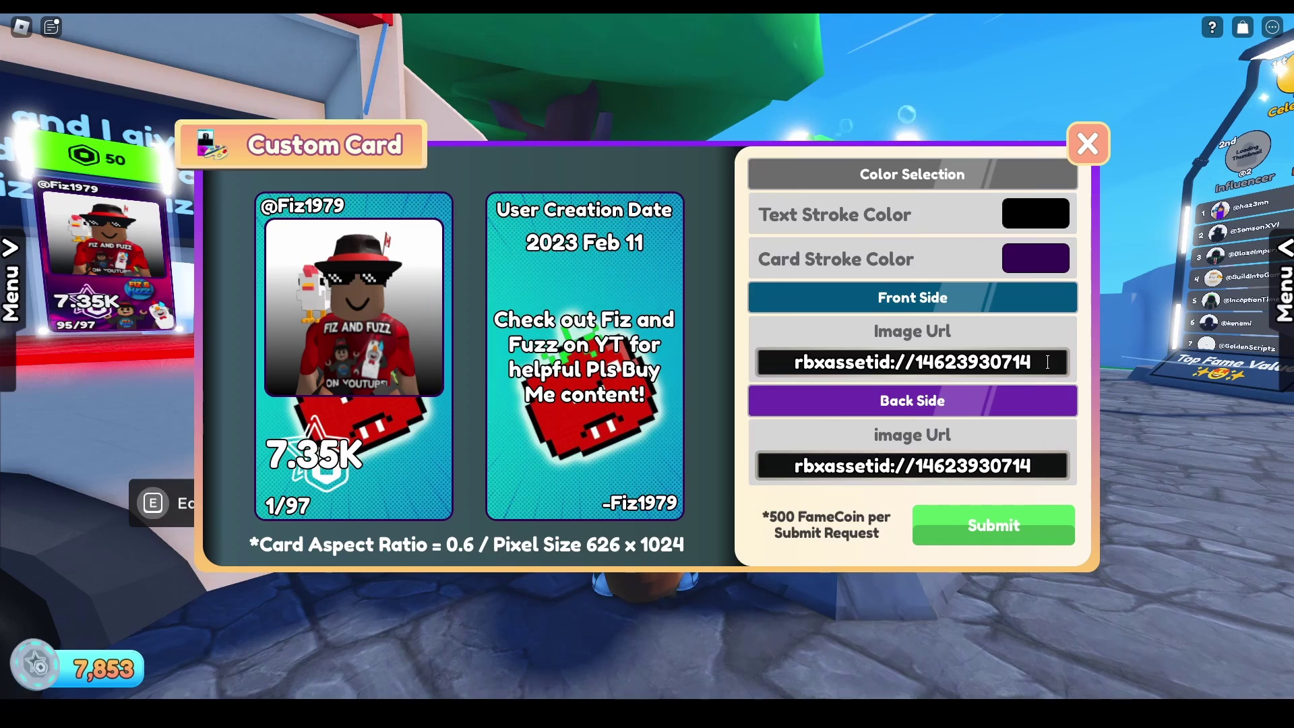
pyautogui.moveTo(1048, 362); pyautogui.dragTo(910, 360)
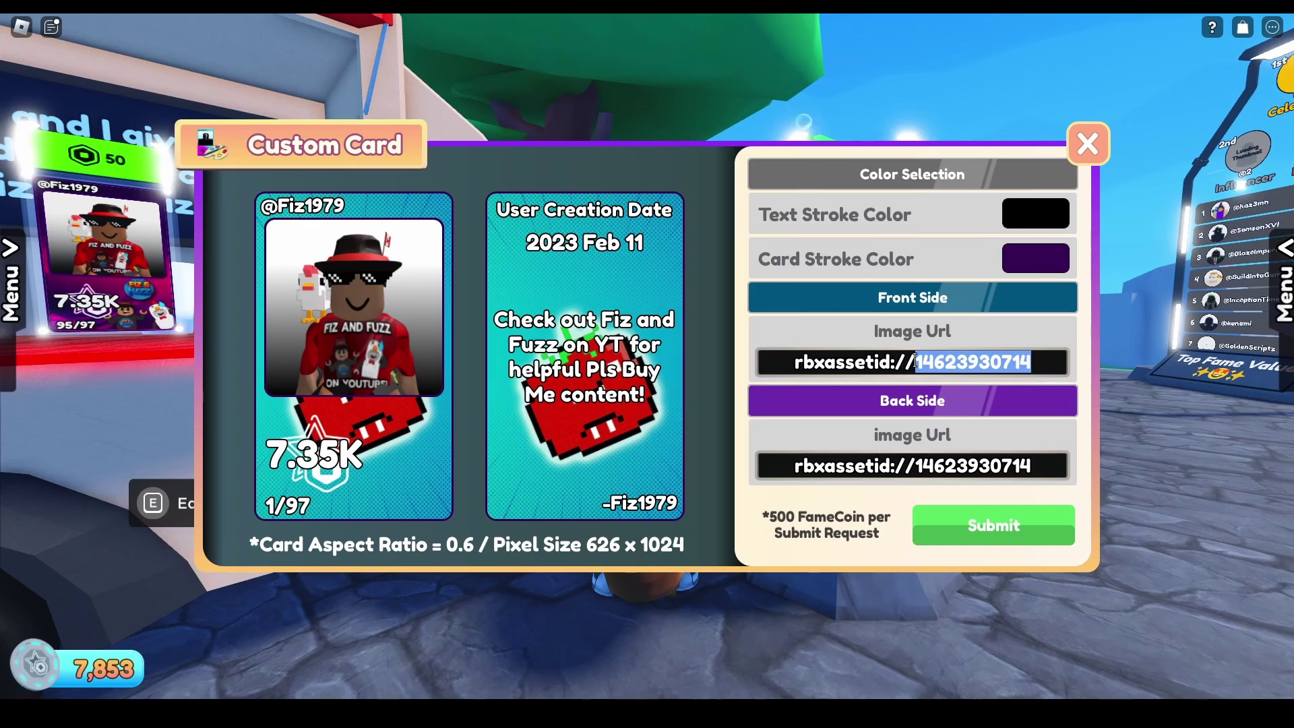
pyautogui.hotkey('ctrl', 'v')
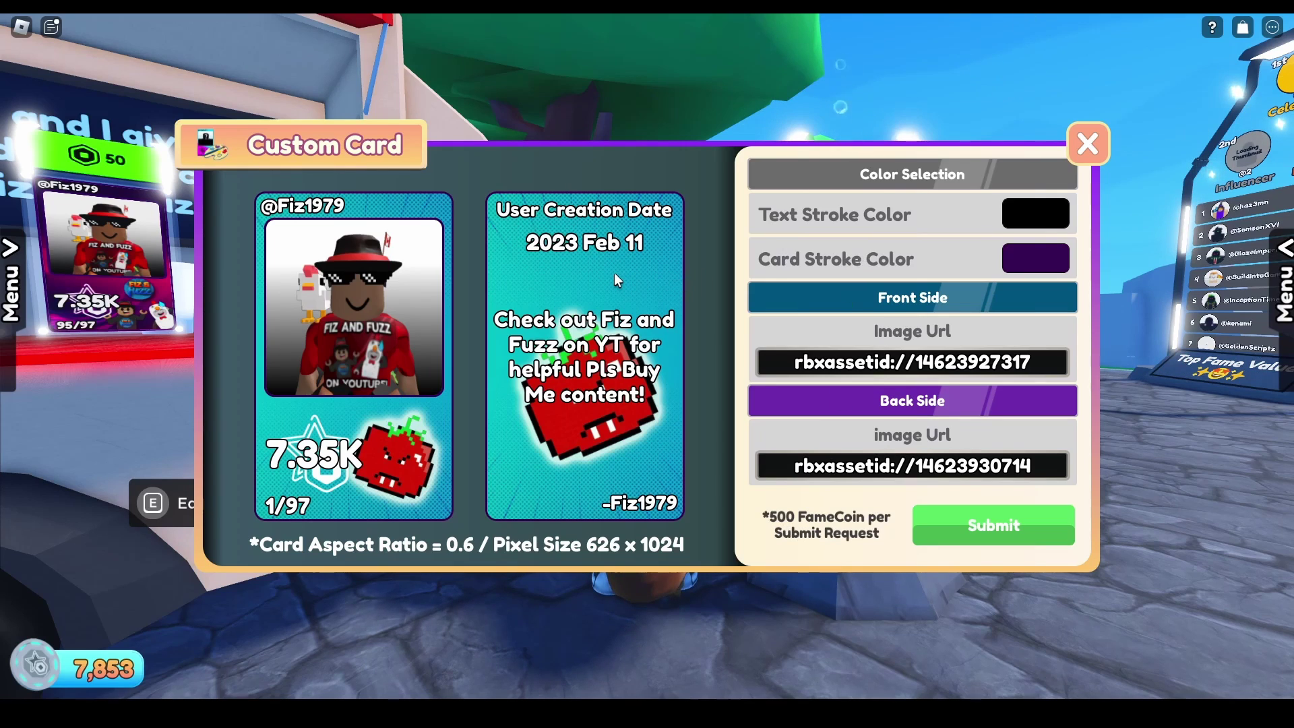
# Step: Set the card's text stroke colour to a darker blue
pyautogui.click(1029, 214)
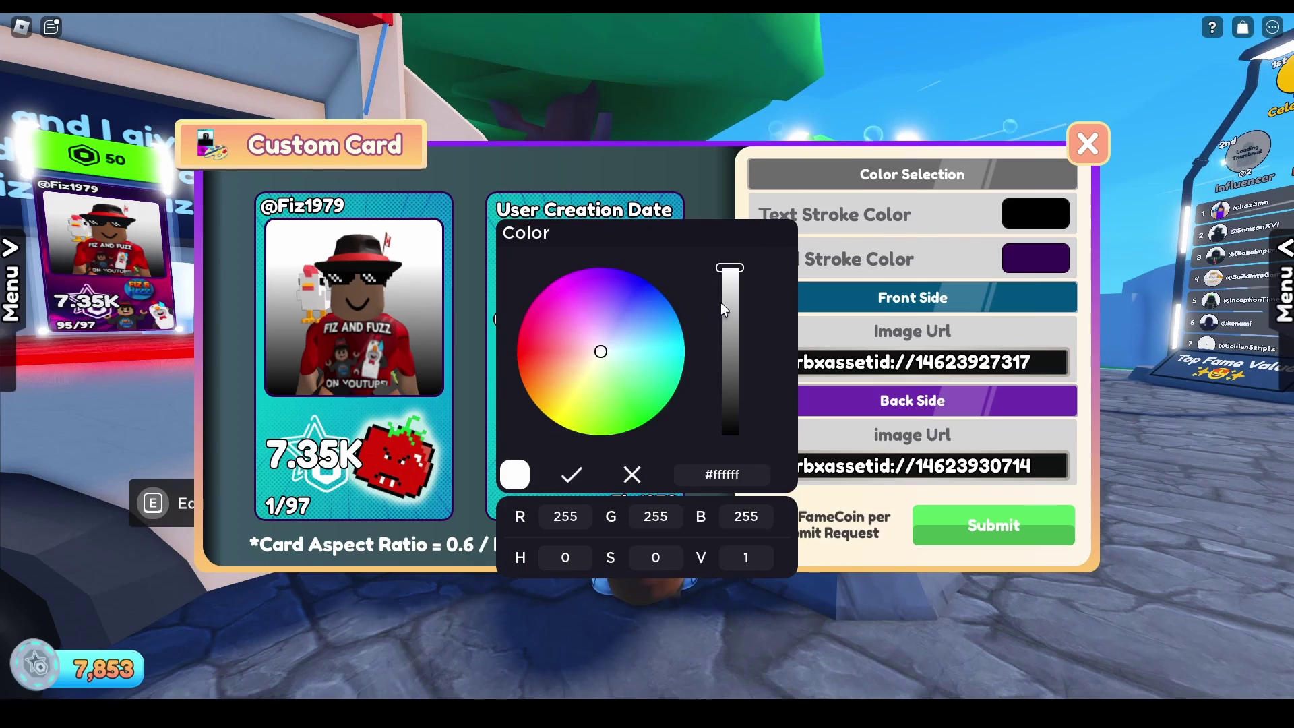
pyautogui.moveTo(619, 344)
pyautogui.mouseDown()
pyautogui.moveTo(645, 335)
pyautogui.moveTo(646, 312)
pyautogui.moveTo(637, 338)
pyautogui.moveTo(663, 330)
pyautogui.moveTo(667, 301)
pyautogui.moveTo(664, 342)
pyautogui.moveTo(641, 338)
pyautogui.moveTo(649, 325)
pyautogui.moveTo(626, 306)
pyautogui.moveTo(645, 292)
pyautogui.moveTo(664, 309)
pyautogui.mouseUp()
pyautogui.moveTo(730, 268)
pyautogui.mouseDown()
pyautogui.moveTo(735, 388)
pyautogui.moveTo(735, 261)
pyautogui.mouseUp()
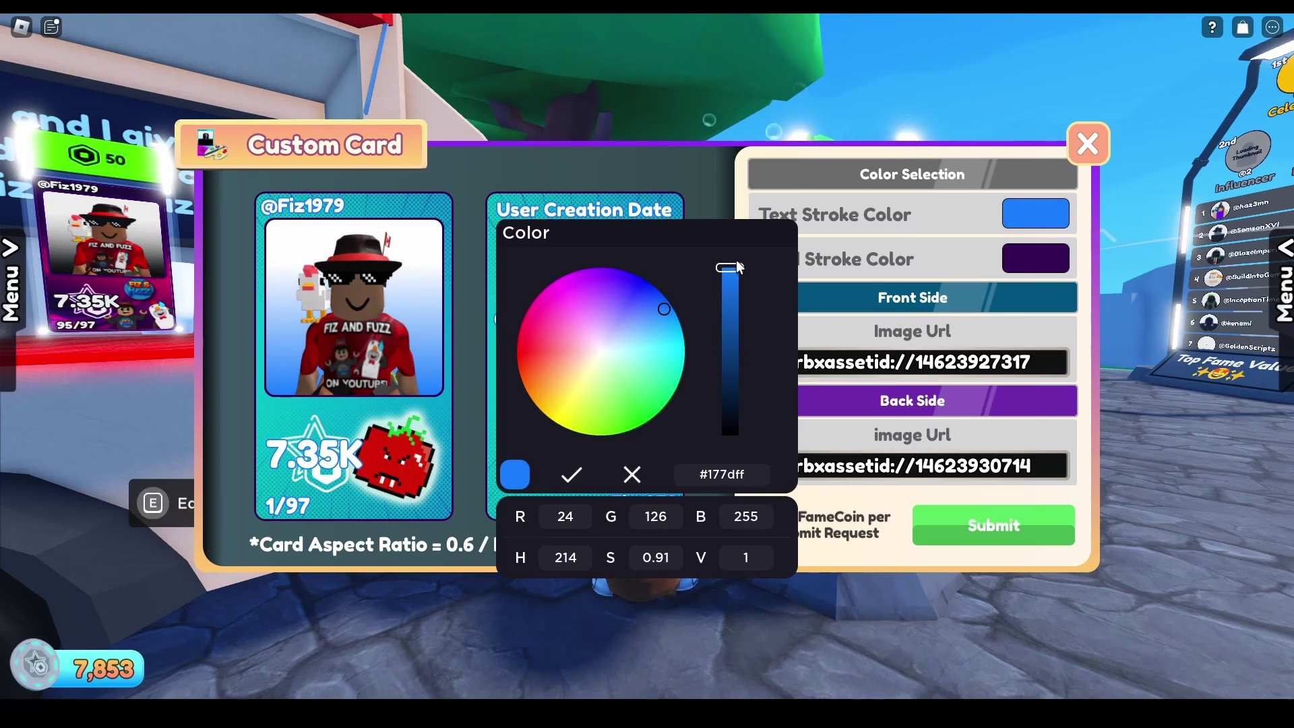
pyautogui.click(570, 476)
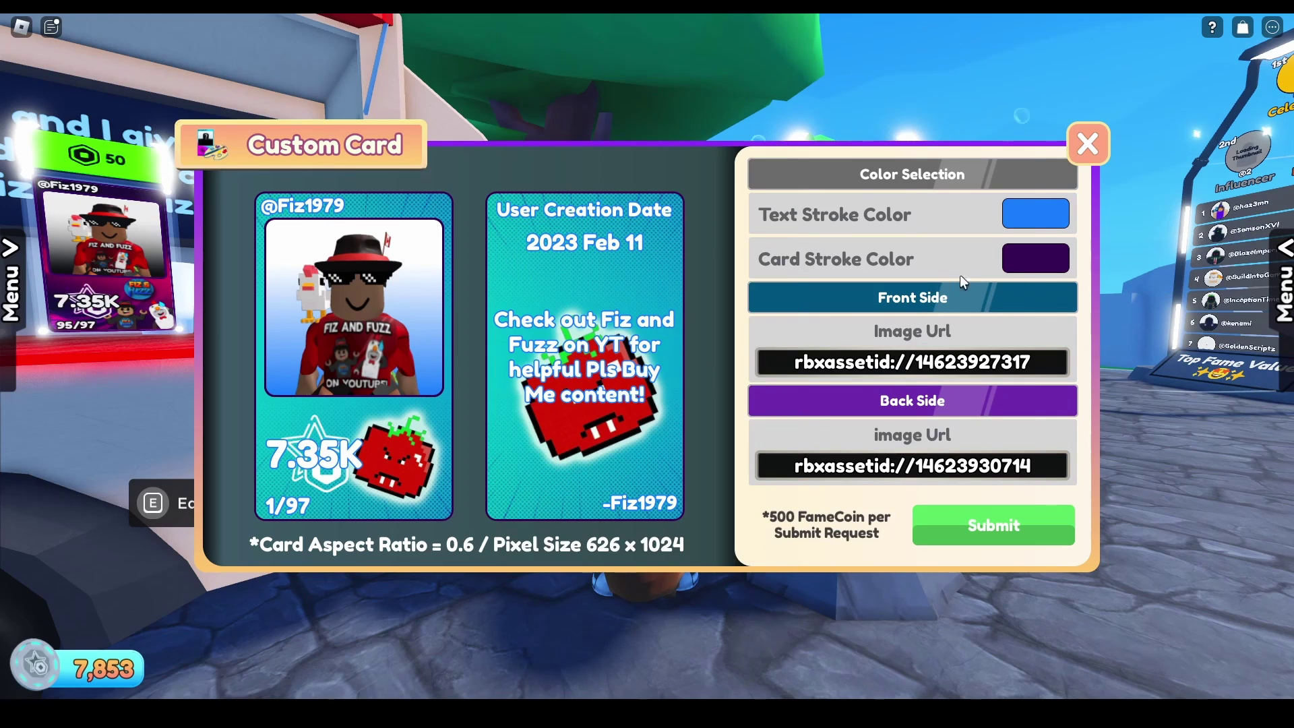
# Step: Set the card stroke to a deeper blue and close the Custom Card editor
pyautogui.click(1012, 263)
pyautogui.click(641, 324)
pyautogui.moveTo(642, 323)
pyautogui.mouseDown()
pyautogui.moveTo(651, 293)
pyautogui.moveTo(660, 300)
pyautogui.moveTo(659, 333)
pyautogui.moveTo(619, 280)
pyautogui.moveTo(653, 297)
pyautogui.mouseUp()
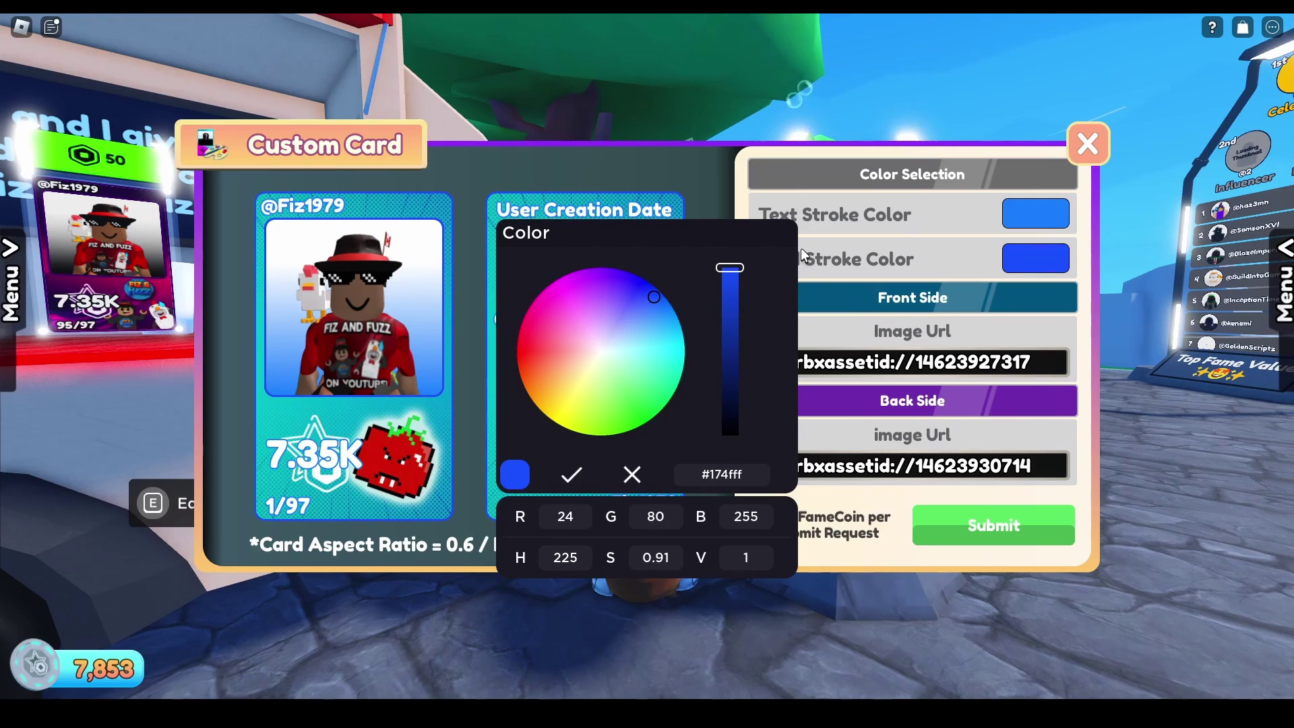
pyautogui.click(571, 475)
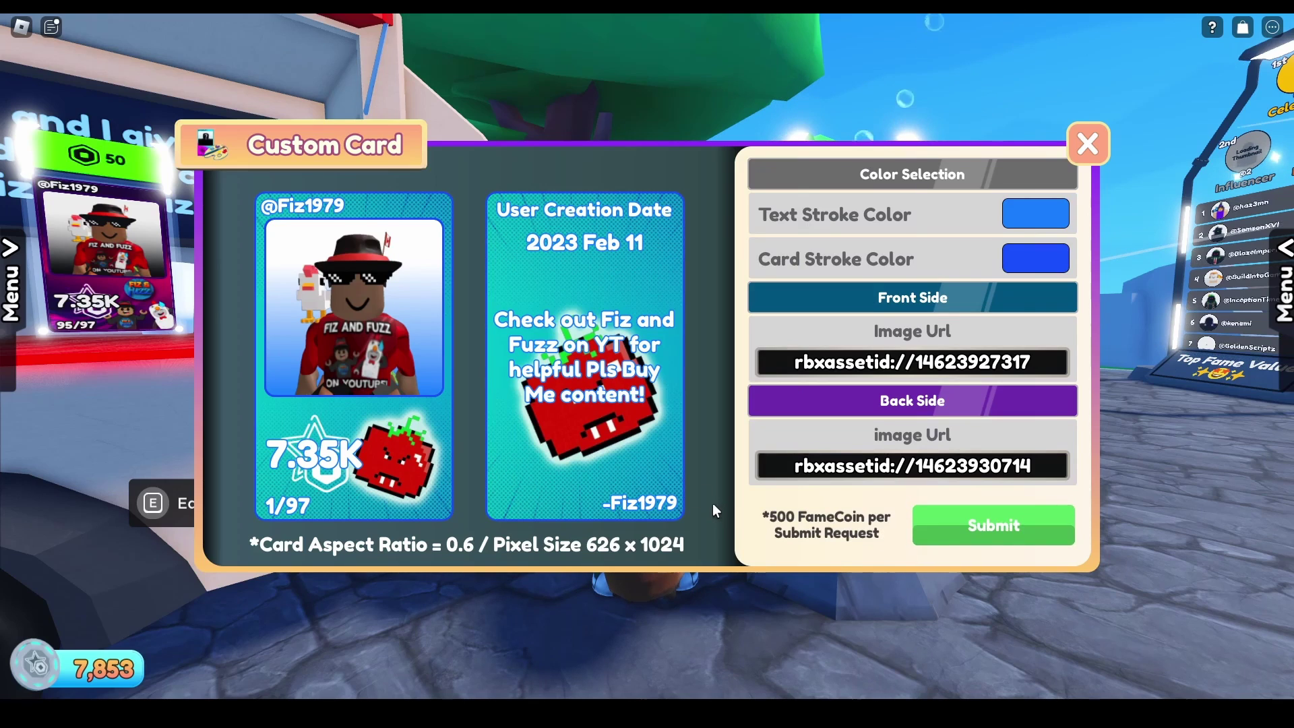
pyautogui.click(1086, 145)
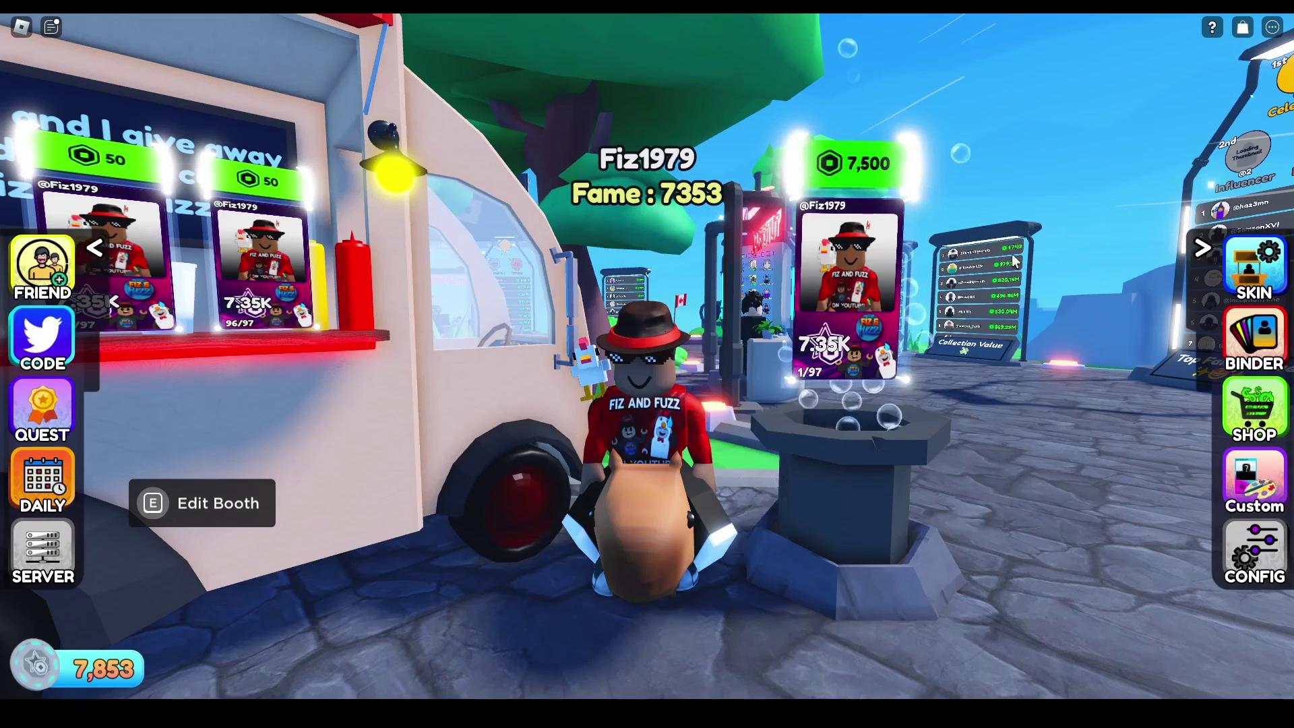